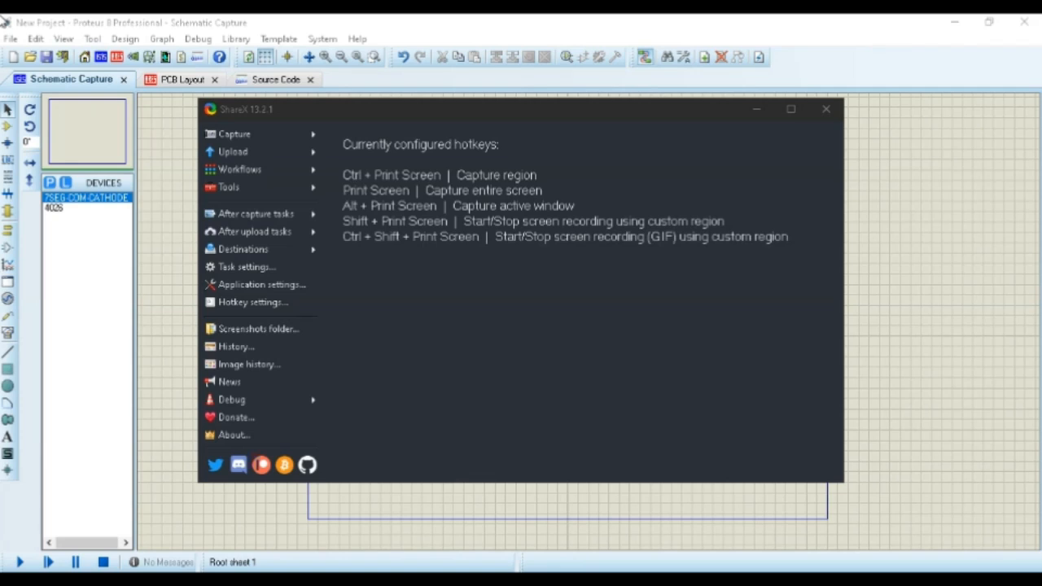
# Clear the ShareX window away and place two 7SEG-COM-CATHODE displays side by side in the upper half of the sheet
pyautogui.click(756, 110)
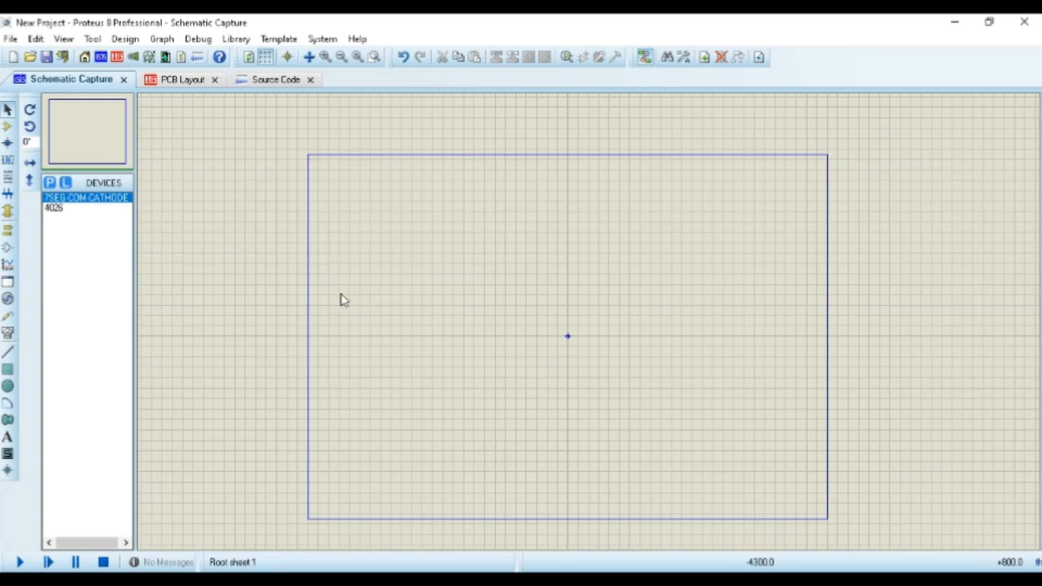
pyautogui.click(93, 199)
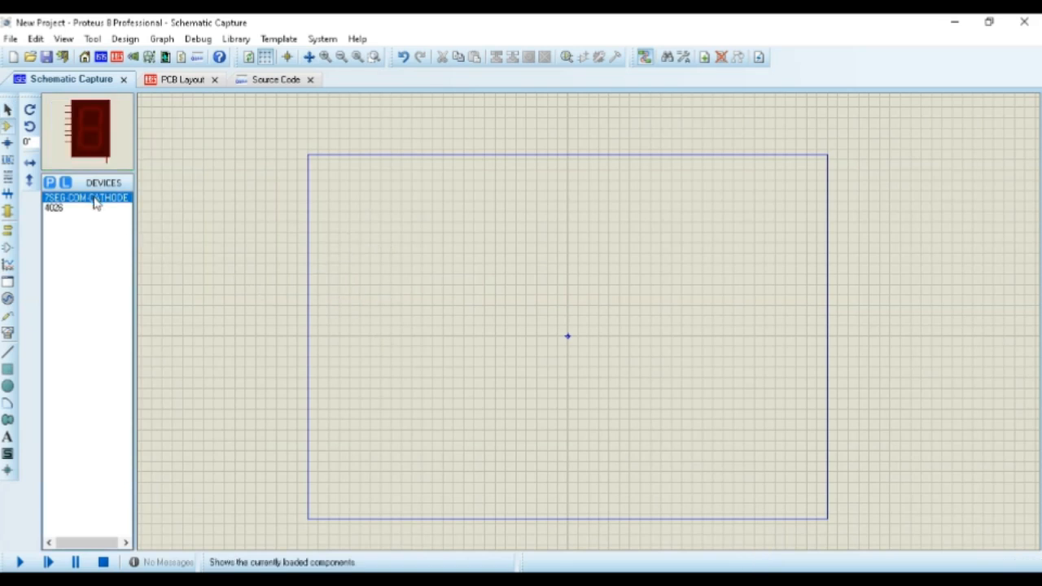
pyautogui.click(631, 235)
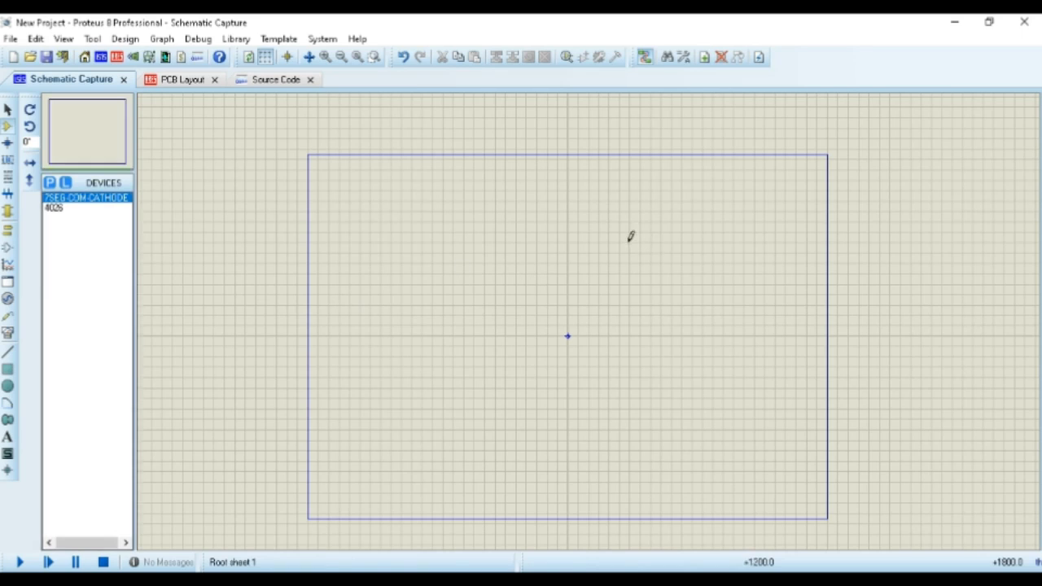
pyautogui.click(635, 235)
pyautogui.click(588, 237)
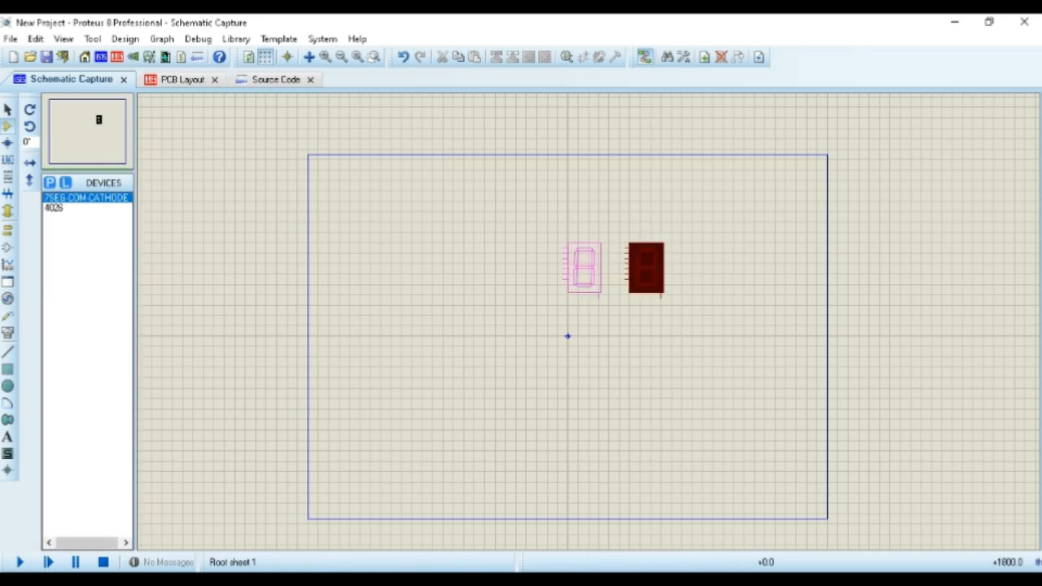
pyautogui.click(578, 243)
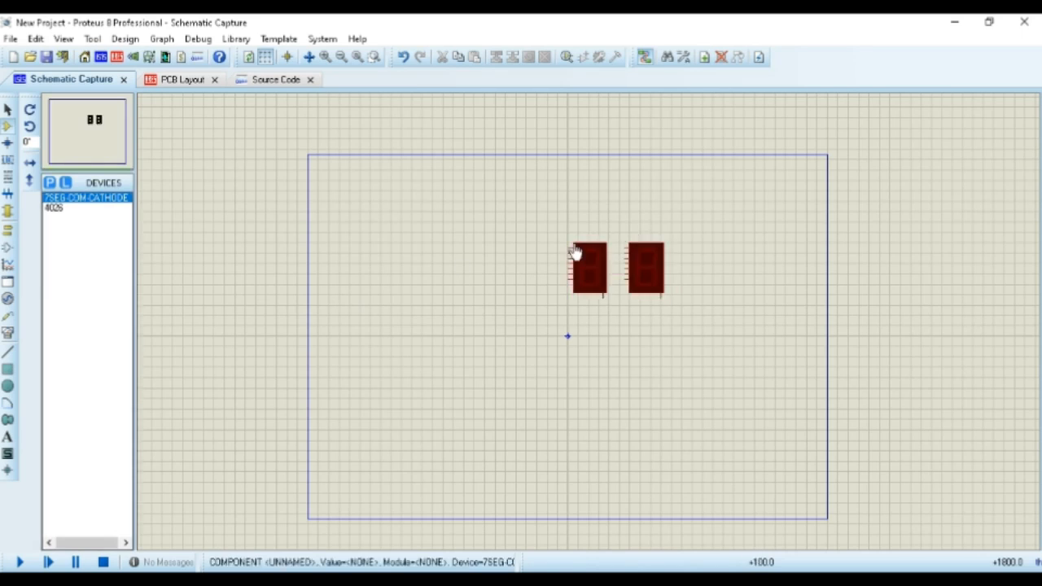
# Place two 4026 counters on the sheet, one beside the displays and one below them
pyautogui.click(81, 209)
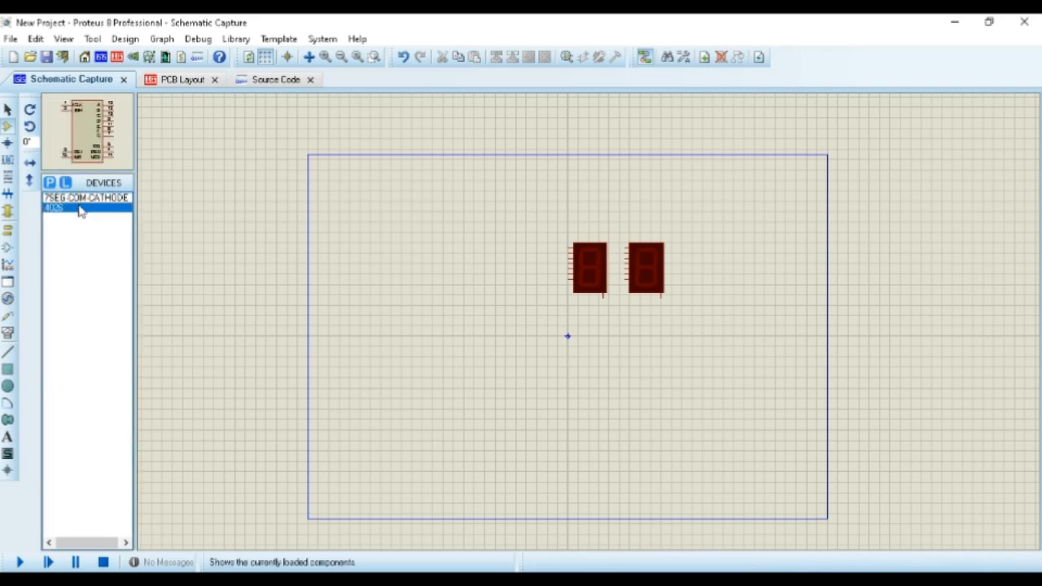
pyautogui.click(437, 262)
pyautogui.click(458, 284)
pyautogui.click(487, 385)
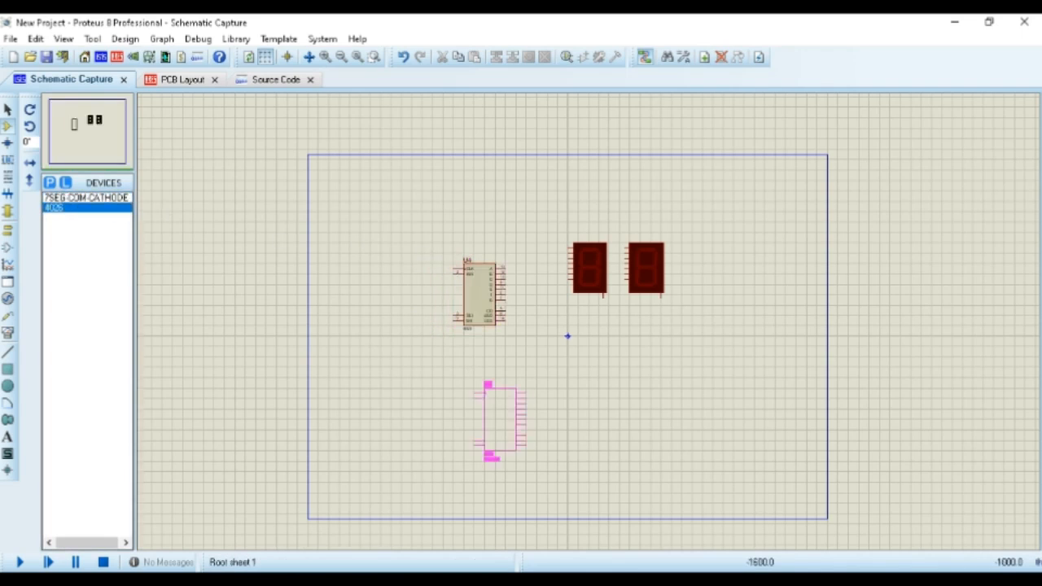
pyautogui.click(511, 372)
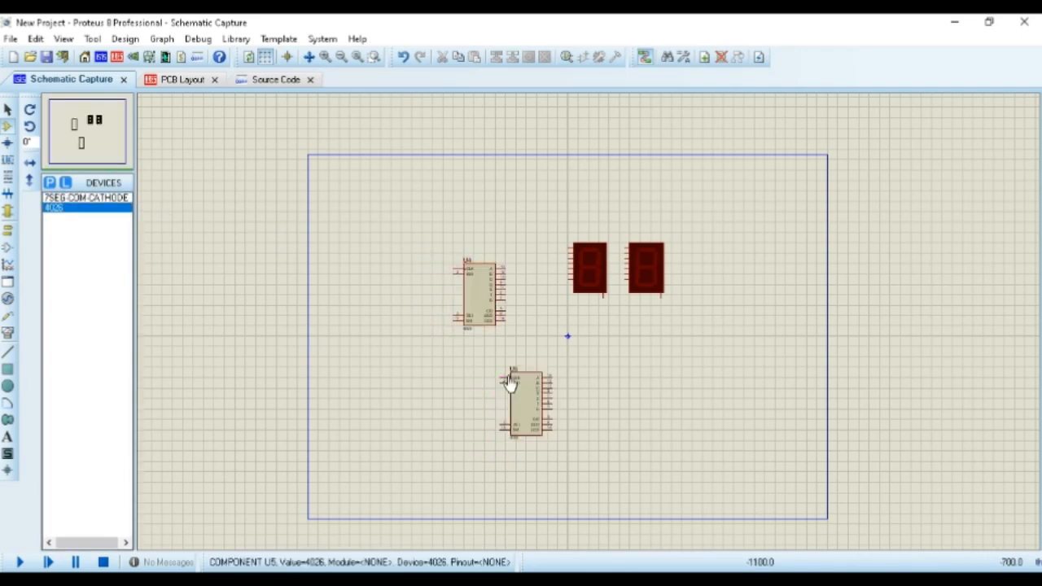
# Place two POWER terminals and one GROUND terminal to the left of the 4026 counters
pyautogui.click(8, 229)
pyautogui.click(65, 238)
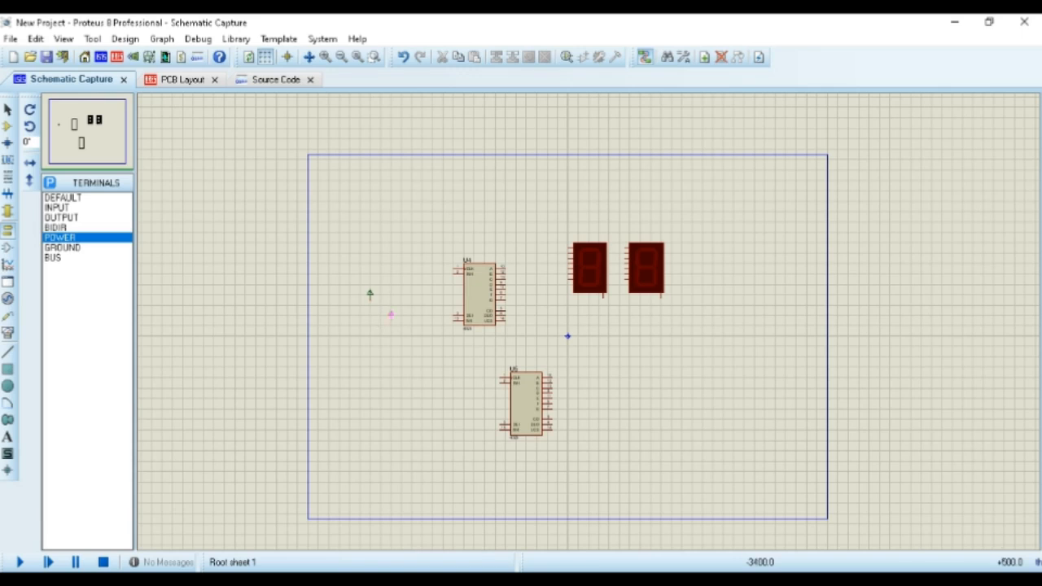
pyautogui.click(62, 247)
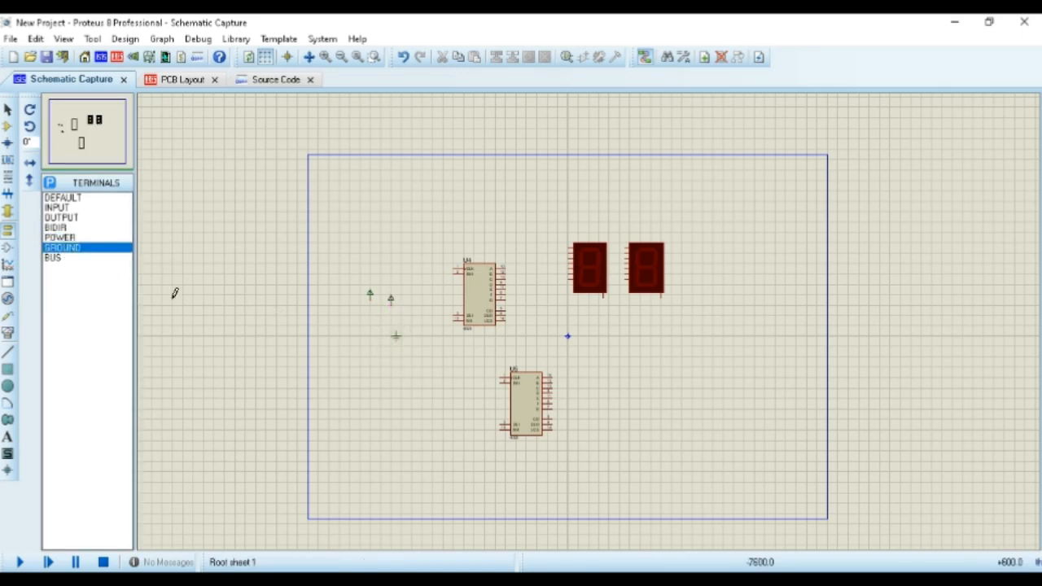
pyautogui.click(7, 109)
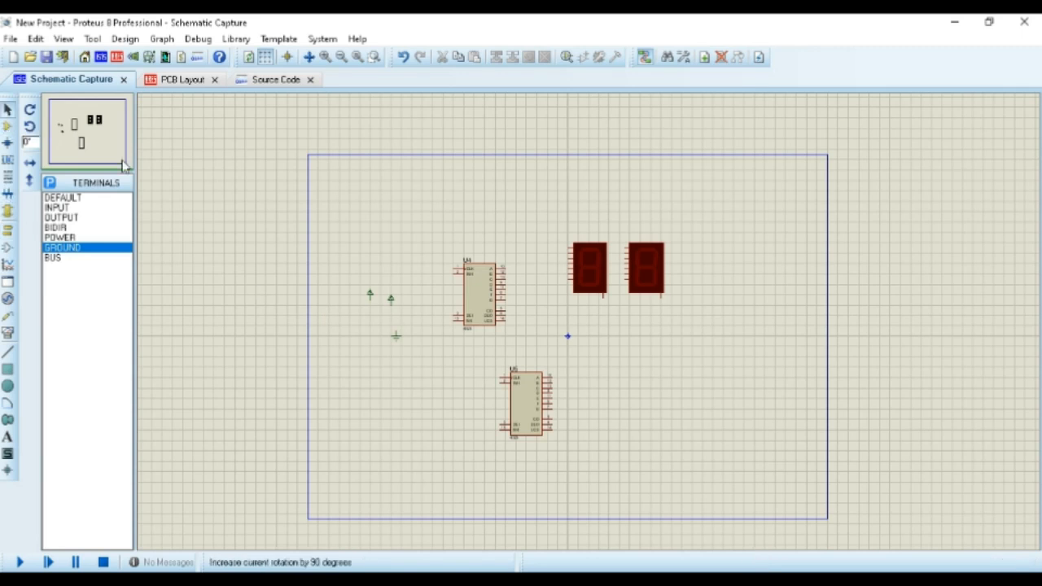
# Spread the displays apart, moving one farther right and the other to just above U4
pyautogui.scroll(1, 738, 342)
pyautogui.click(483, 233)
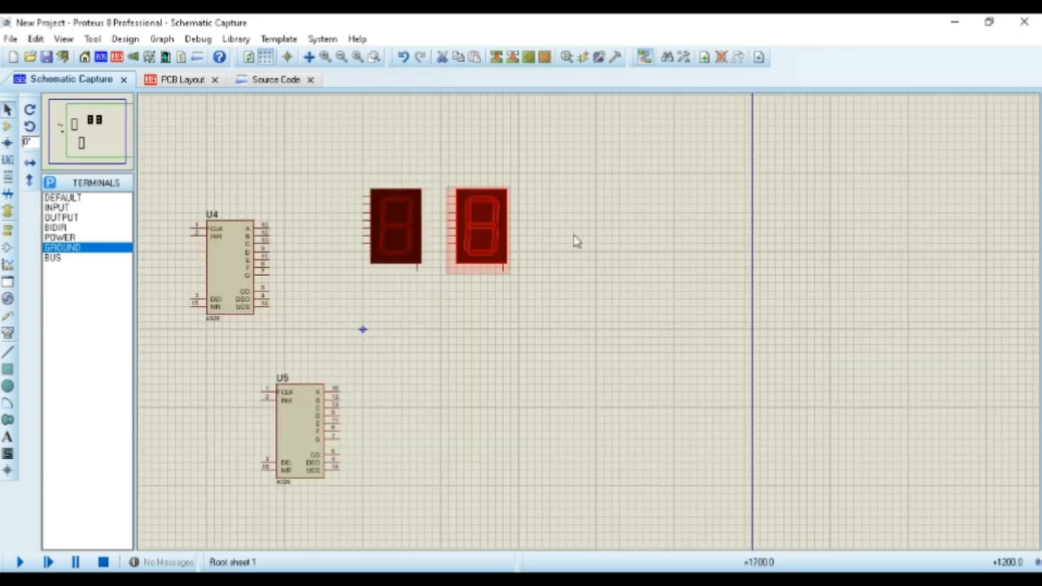
pyautogui.moveTo(484, 233); pyautogui.dragTo(646, 216)
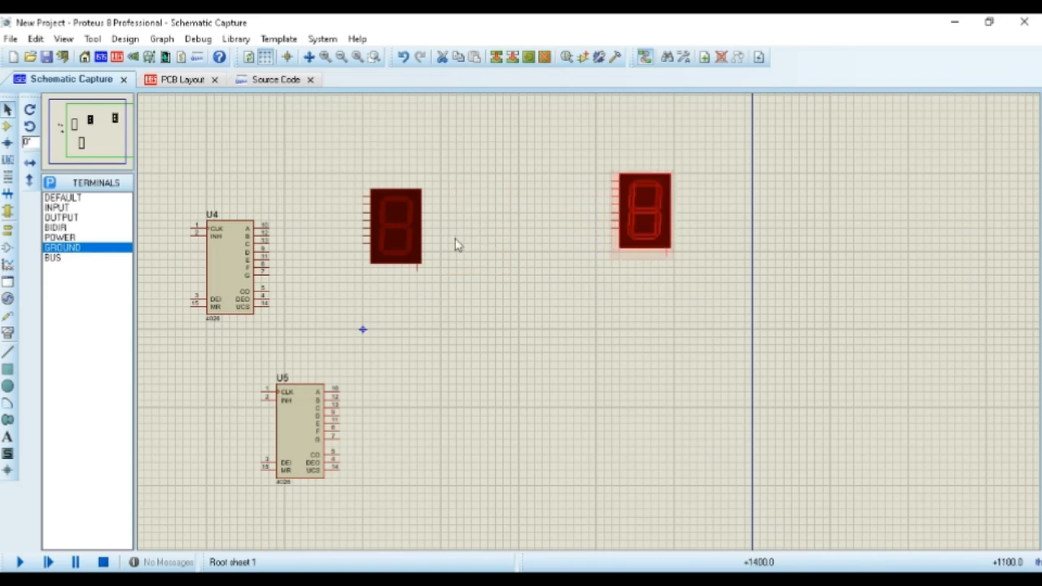
pyautogui.moveTo(332, 168); pyautogui.dragTo(481, 302)
pyautogui.moveTo(368, 212); pyautogui.dragTo(274, 148)
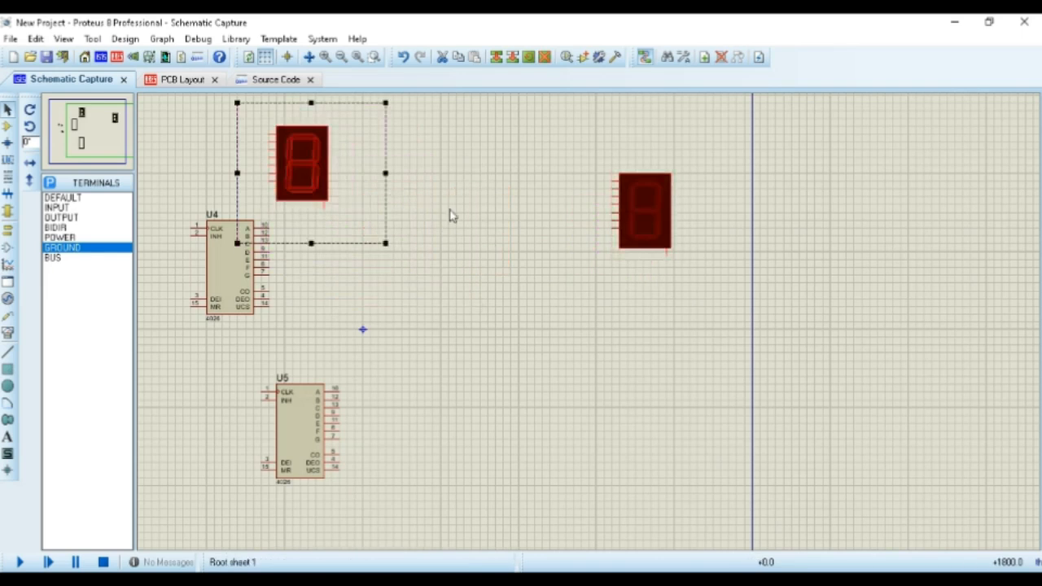
# Move counter U5 up beside the right-hand display, on the display's input-pin side
pyautogui.click(366, 356)
pyautogui.click(307, 423)
pyautogui.moveTo(304, 419); pyautogui.dragTo(524, 207)
pyautogui.click(386, 329)
pyautogui.middleClick(377, 332)
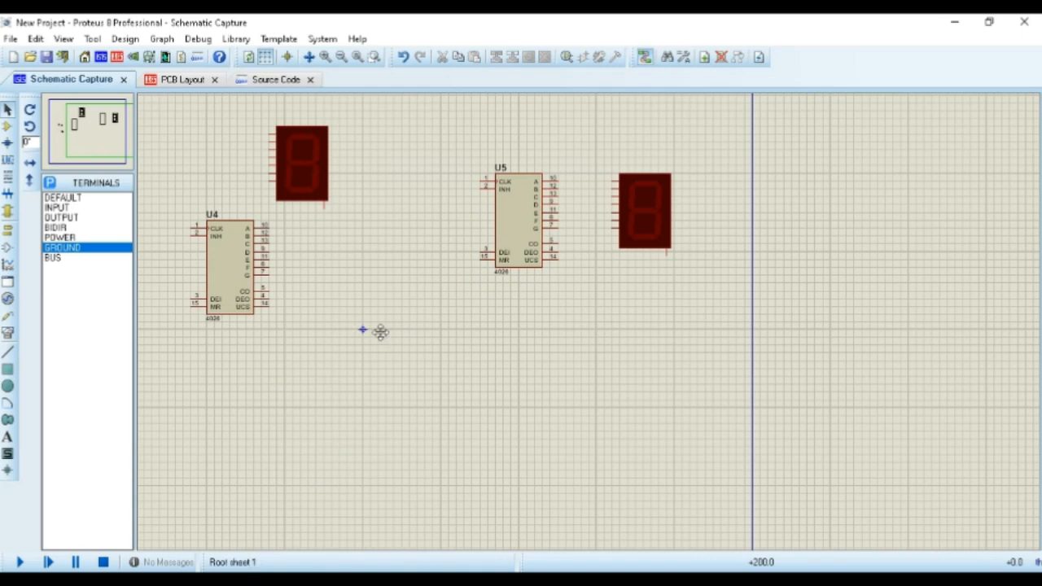
pyautogui.click(468, 350)
# Move the ground terminal below the right-hand display and one power terminal to the left of U5
pyautogui.moveTo(180, 324); pyautogui.dragTo(221, 386)
pyautogui.moveTo(203, 355); pyautogui.dragTo(764, 386)
pyautogui.click(644, 358)
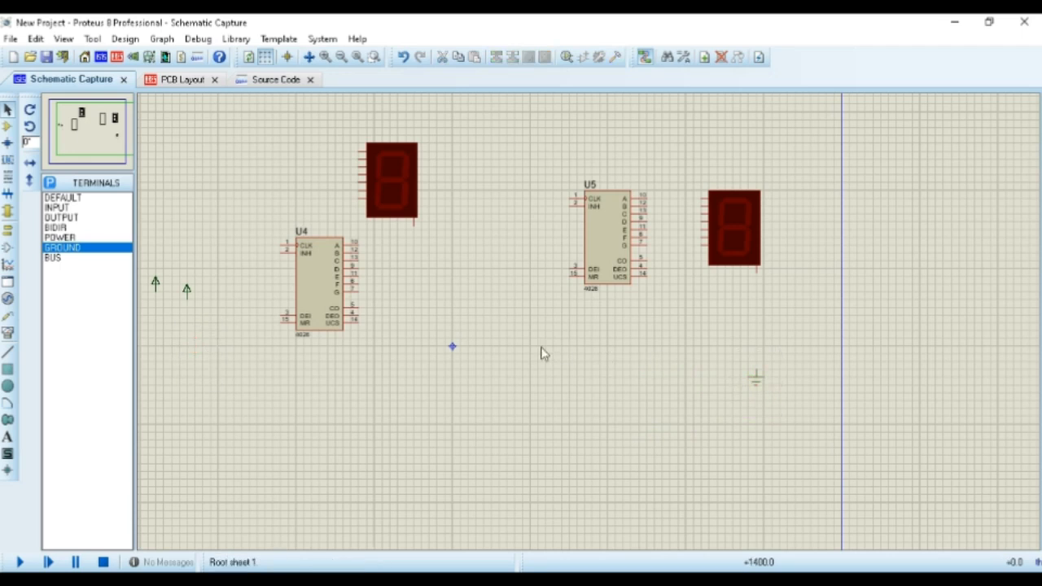
pyautogui.click(185, 287)
pyautogui.moveTo(186, 289); pyautogui.dragTo(546, 247)
pyautogui.click(538, 300)
# Move the left-hand display down and right so it lines up horizontally with U5 and the other display
pyautogui.click(393, 189)
pyautogui.moveTo(394, 189); pyautogui.dragTo(466, 236)
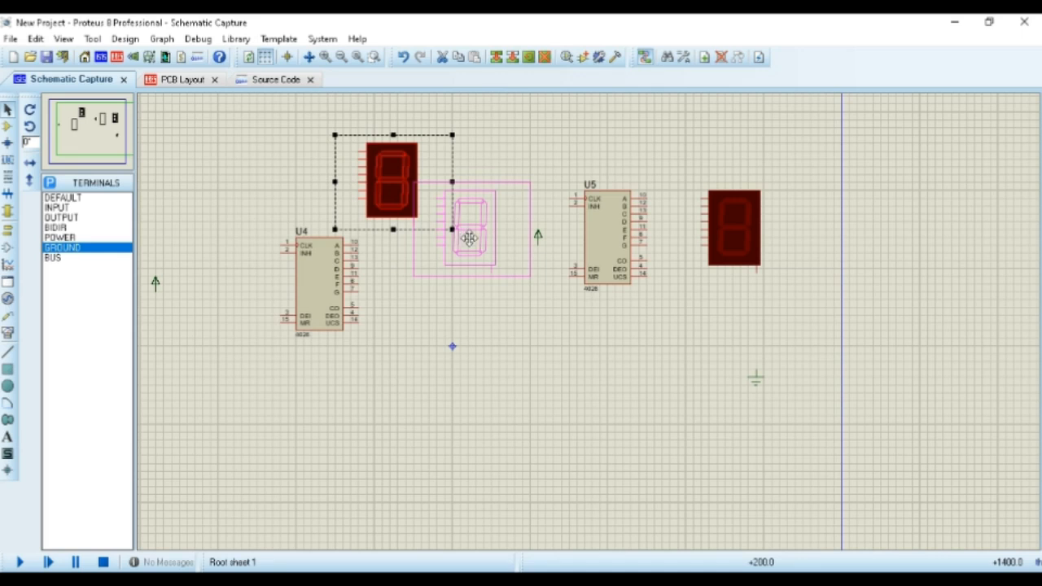
pyautogui.moveTo(469, 238); pyautogui.dragTo(468, 237)
pyautogui.click(437, 337)
# Move U4 beside the left-hand display's input pins, level with U5, and the remaining power terminal to the left of U4
pyautogui.click(334, 314)
pyautogui.moveTo(335, 313); pyautogui.dragTo(381, 266)
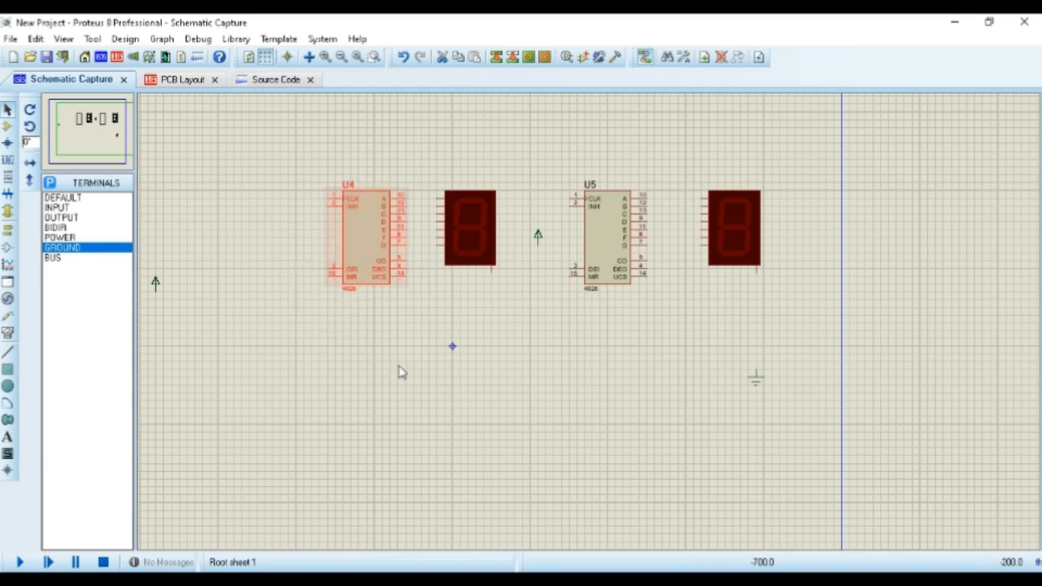
pyautogui.click(398, 367)
pyautogui.moveTo(155, 252); pyautogui.dragTo(302, 253)
pyautogui.click(361, 321)
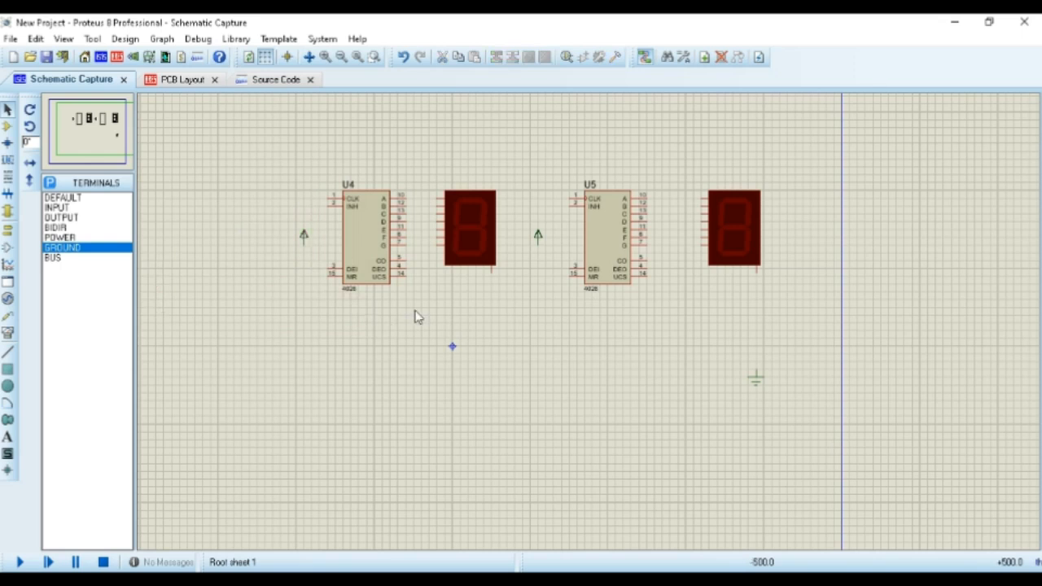
# Wire U5's outputs A through G to the seven matching segment pins of the right-hand display
pyautogui.scroll(2, 592, 327)
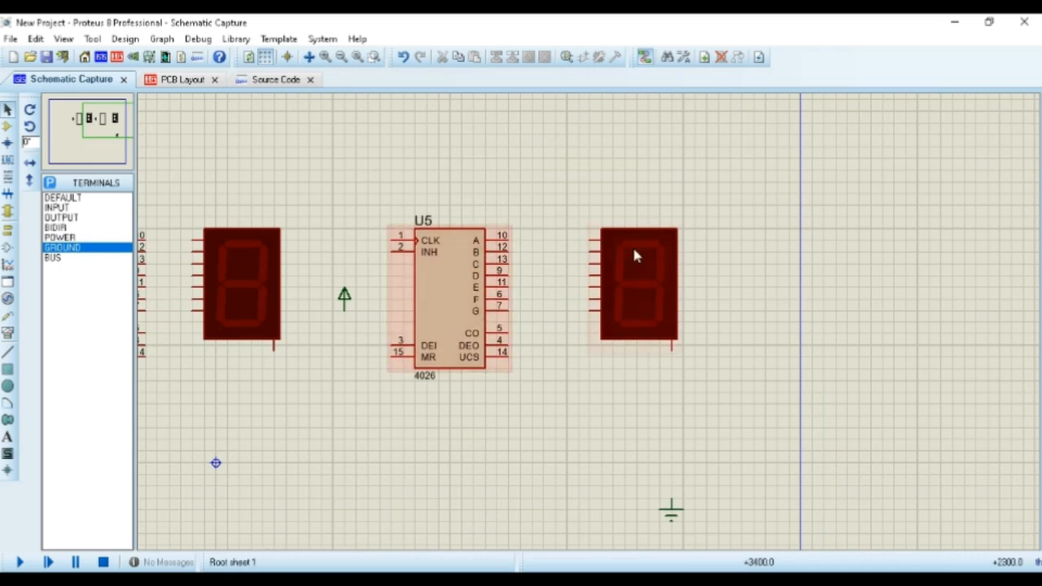
pyautogui.click(508, 236)
pyautogui.click(594, 240)
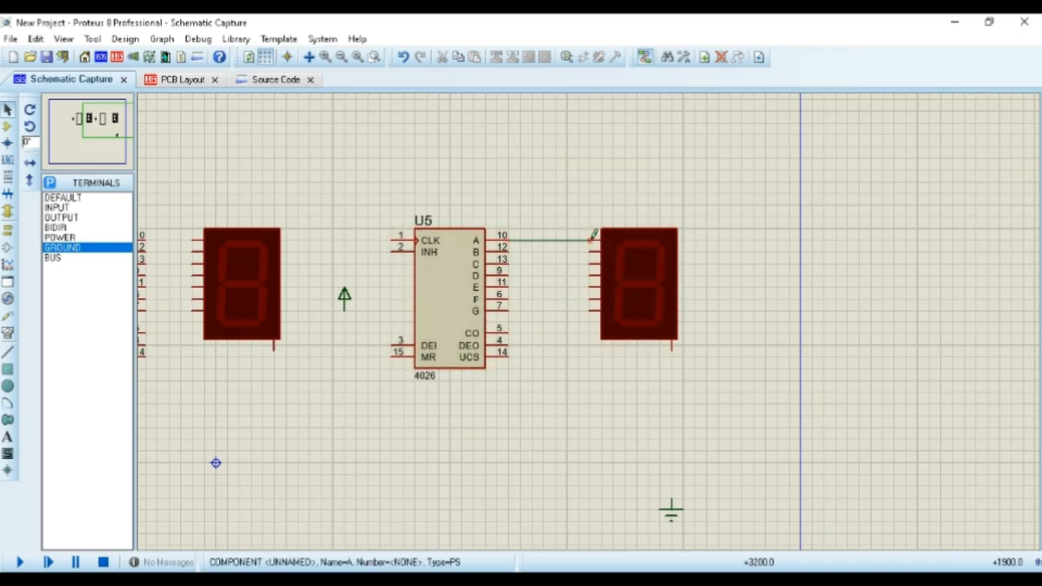
pyautogui.click(594, 250)
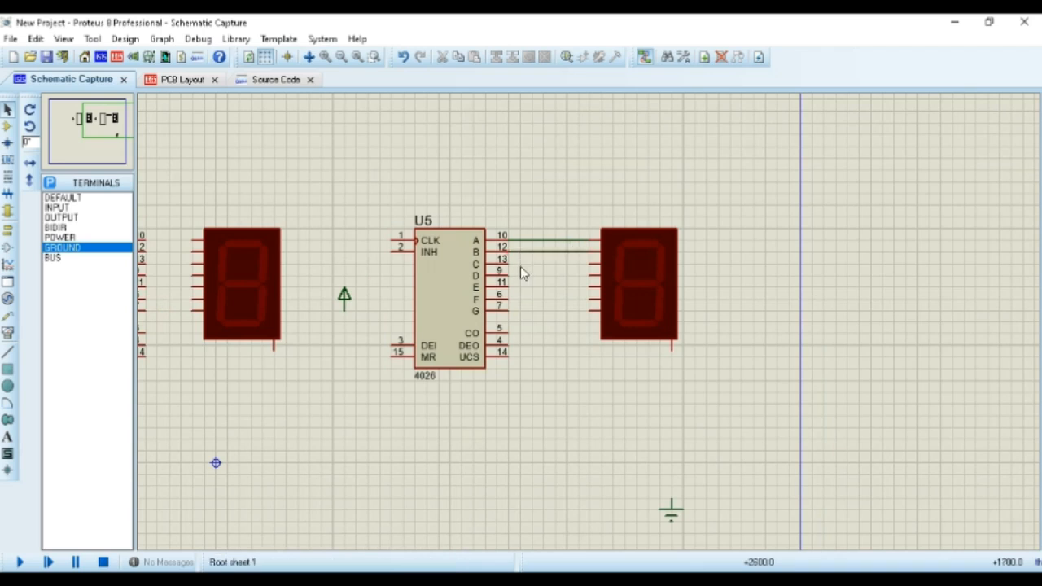
pyautogui.click(508, 259)
pyautogui.click(592, 261)
pyautogui.click(508, 270)
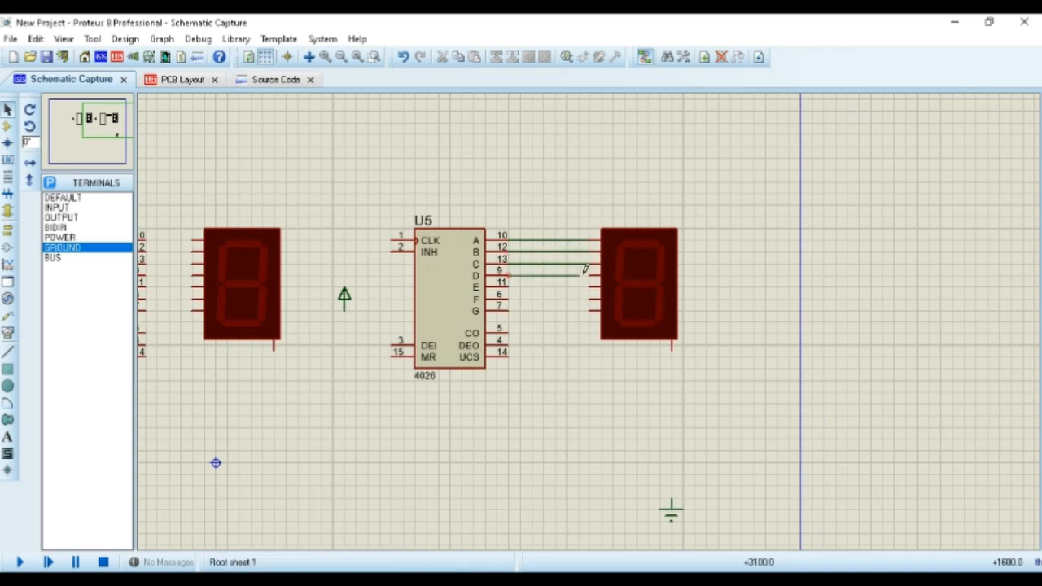
pyautogui.click(508, 286)
pyautogui.click(595, 286)
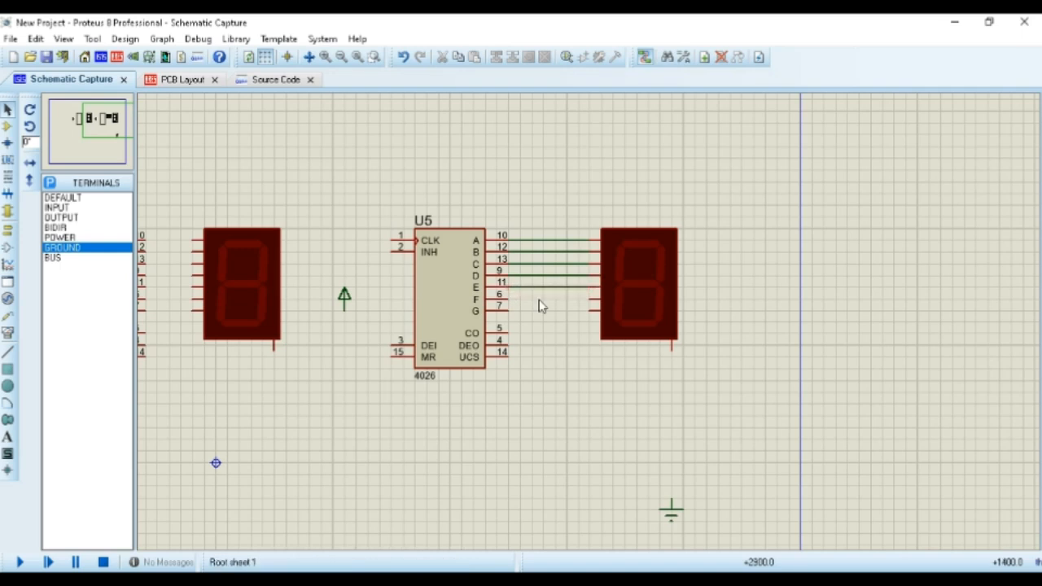
pyautogui.click(508, 298)
pyautogui.click(594, 298)
pyautogui.click(508, 310)
pyautogui.click(595, 310)
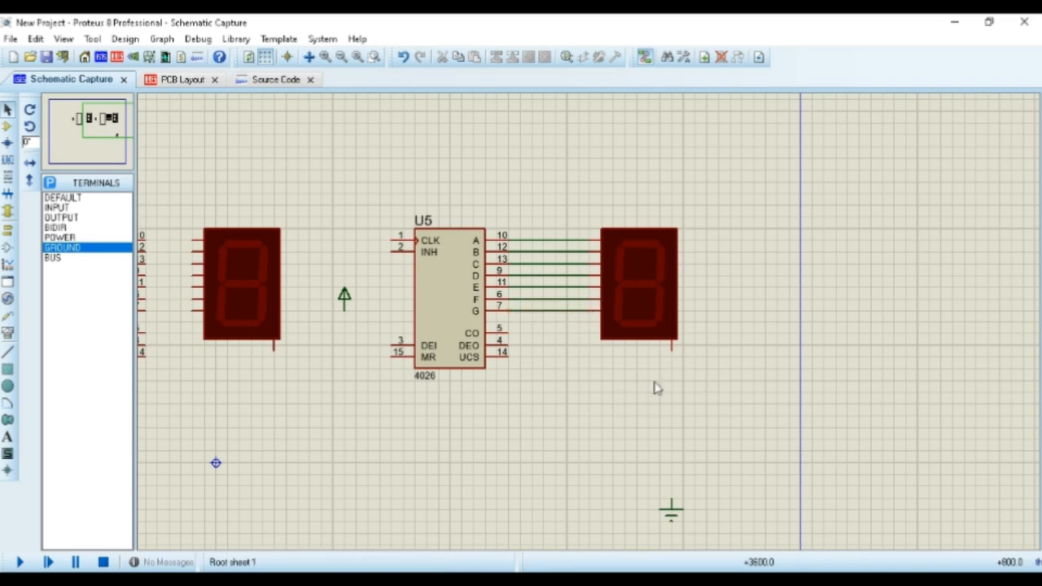
# Wire the right-hand display's common cathode to the ground terminal and U5's DEI pin to its power terminal
pyautogui.click(672, 349)
pyautogui.click(671, 506)
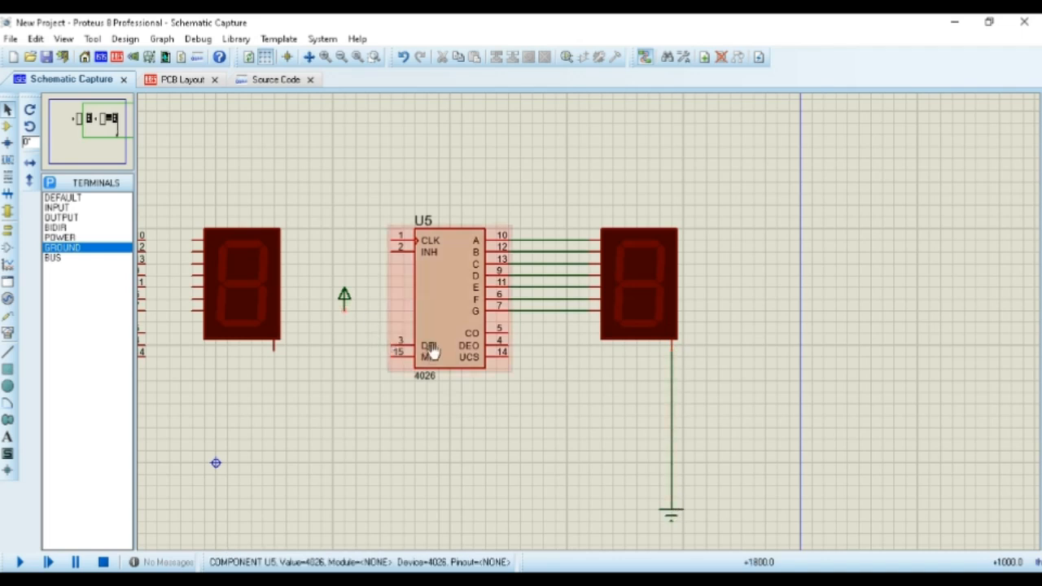
pyautogui.click(391, 340)
pyautogui.click(344, 298)
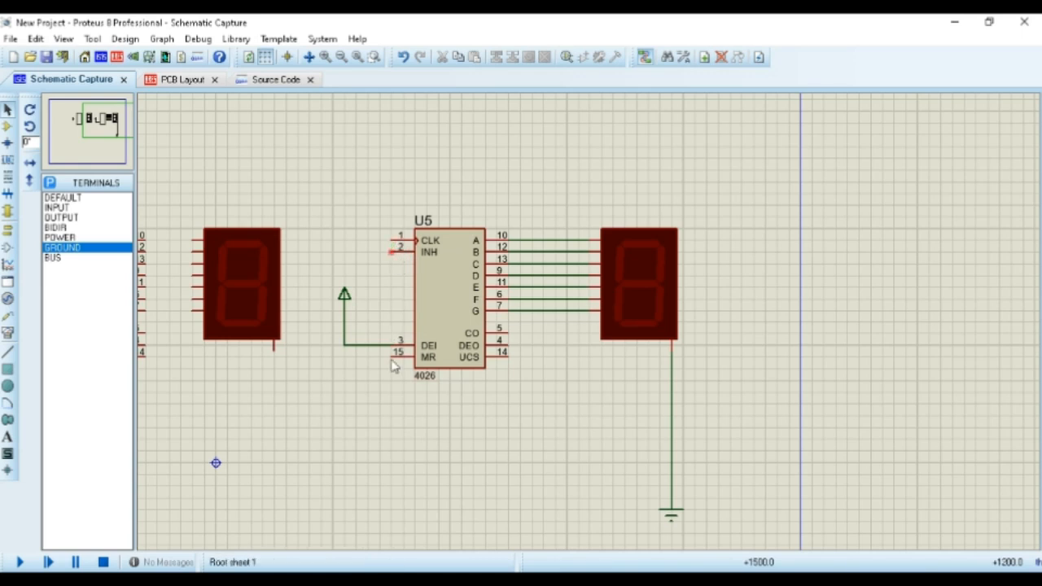
# Connect U5's INH and MR pins to the display's ground wire
pyautogui.click(392, 248)
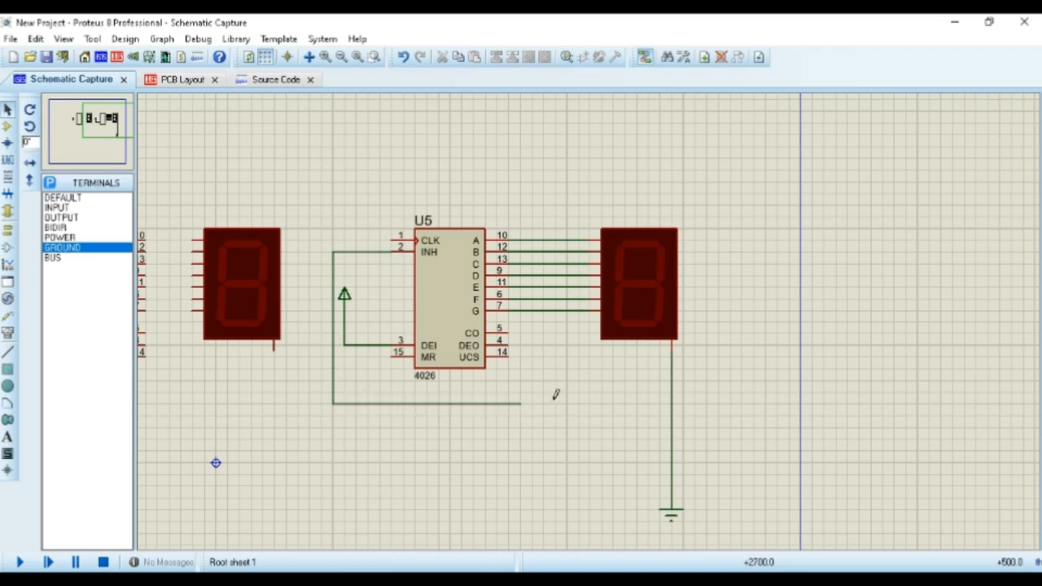
pyautogui.click(671, 402)
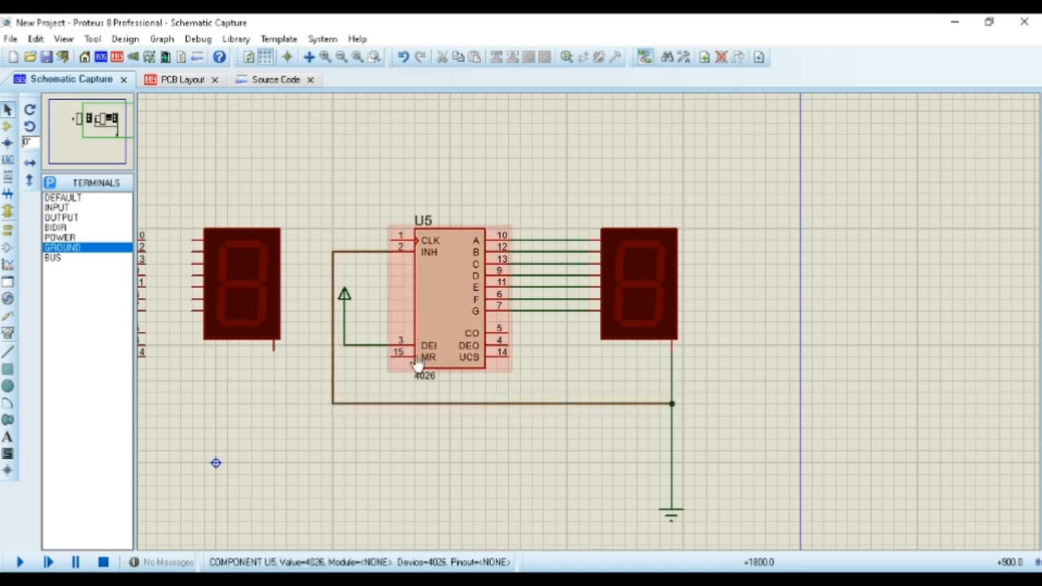
pyautogui.click(341, 352)
pyautogui.click(368, 402)
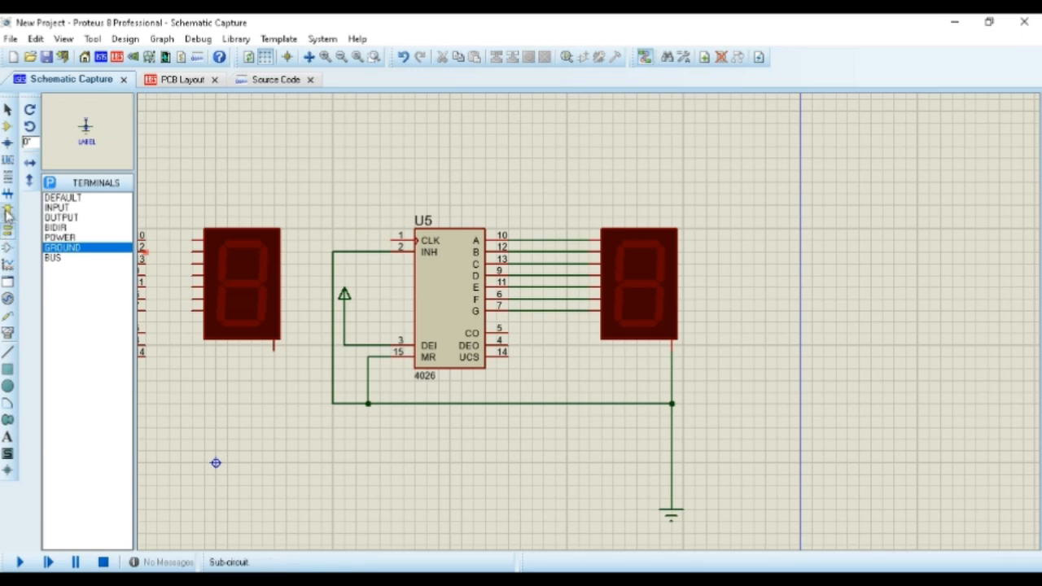
# Place a PULSE generator above U5's clock input
pyautogui.click(7, 299)
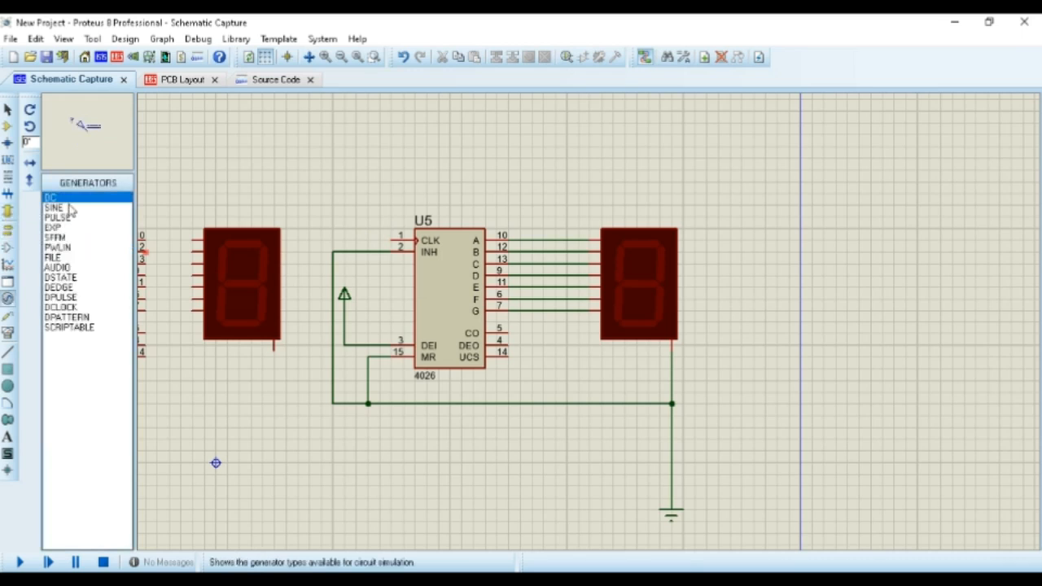
pyautogui.click(68, 216)
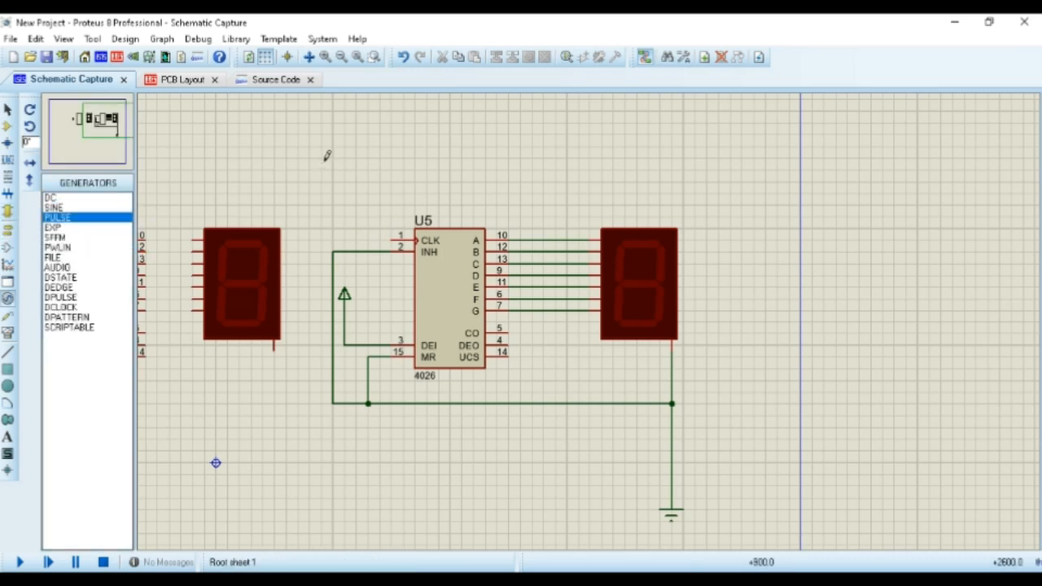
pyautogui.click(389, 148)
pyautogui.rightClick(440, 170)
pyautogui.click(439, 170)
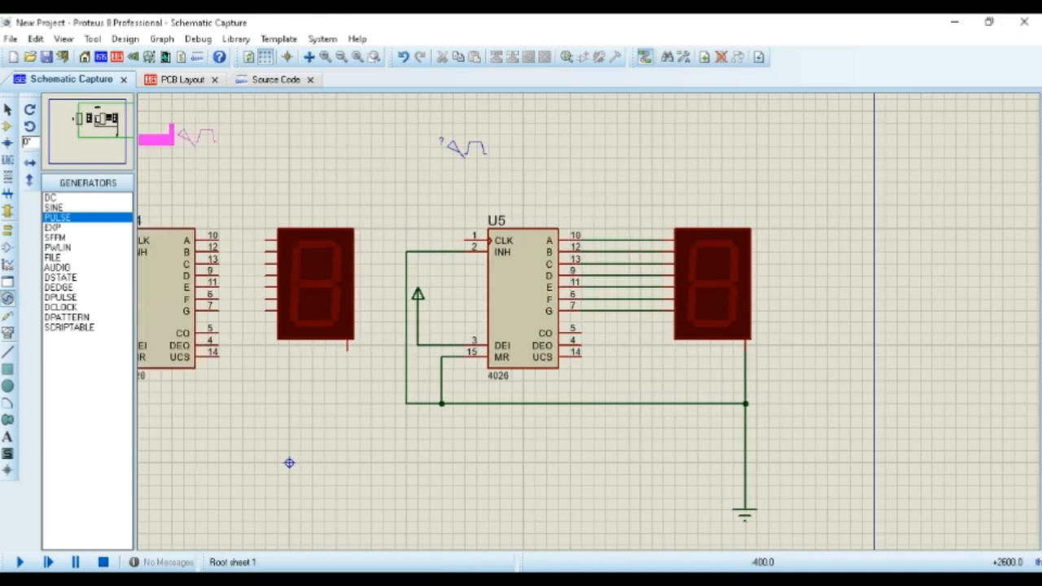
pyautogui.rightClick(430, 183)
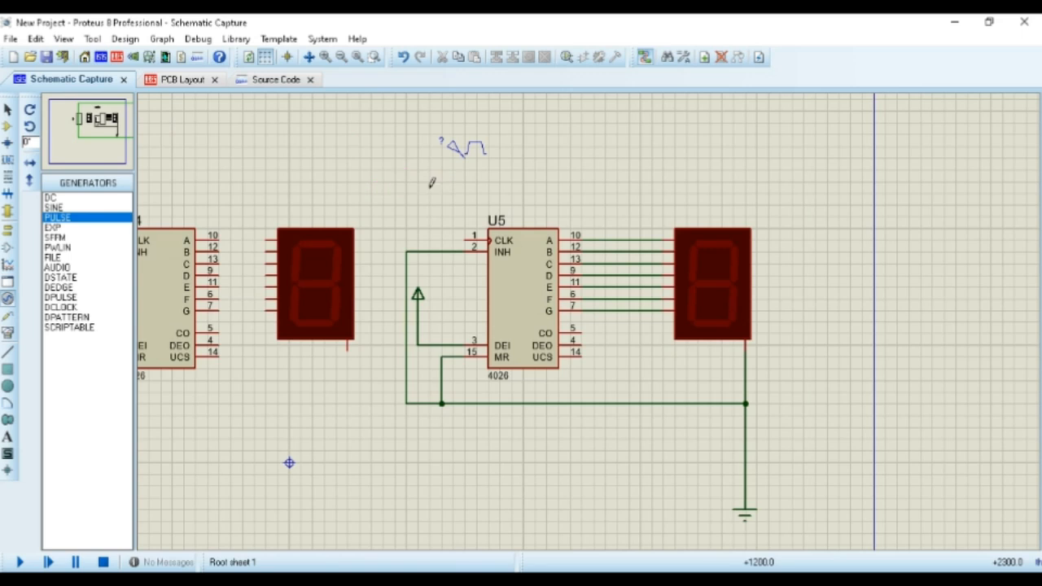
# Set the pulse generator's high voltage to 5 and frequency to 1.25 Hz, and wire it to U5's CLK pin
pyautogui.doubleClick(464, 149)
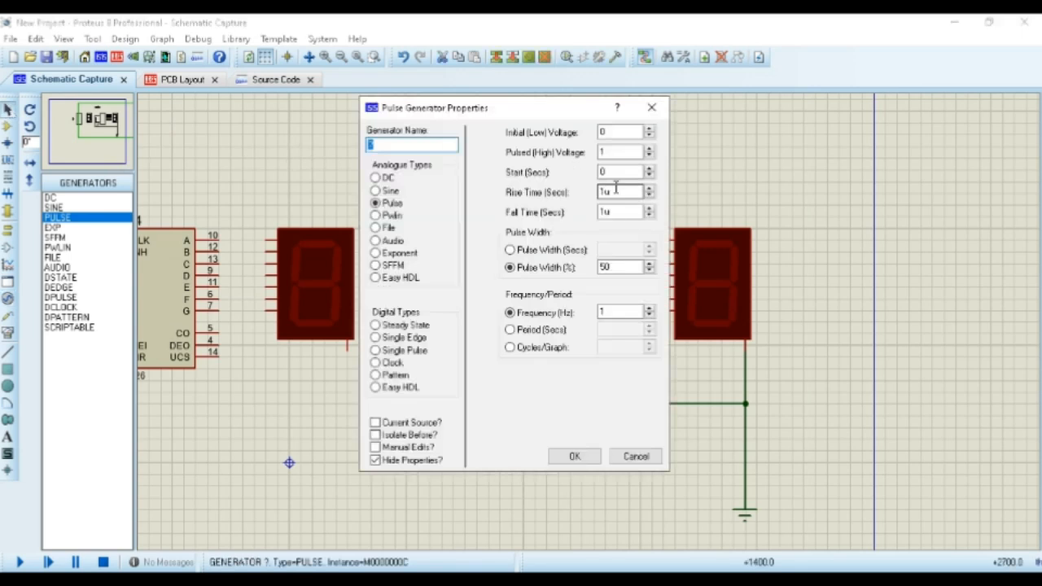
pyautogui.doubleClick(618, 153)
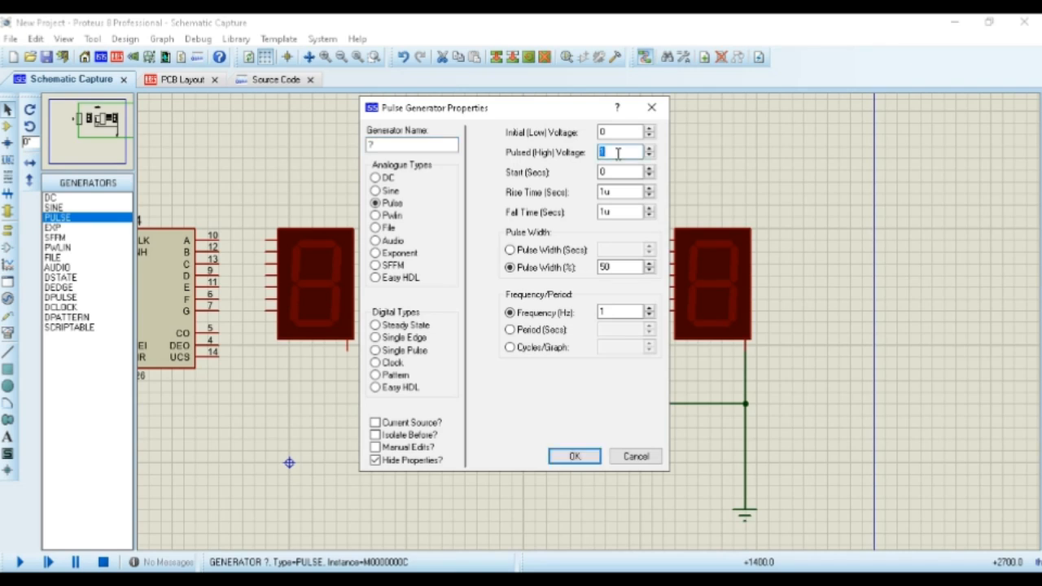
pyautogui.click(630, 312)
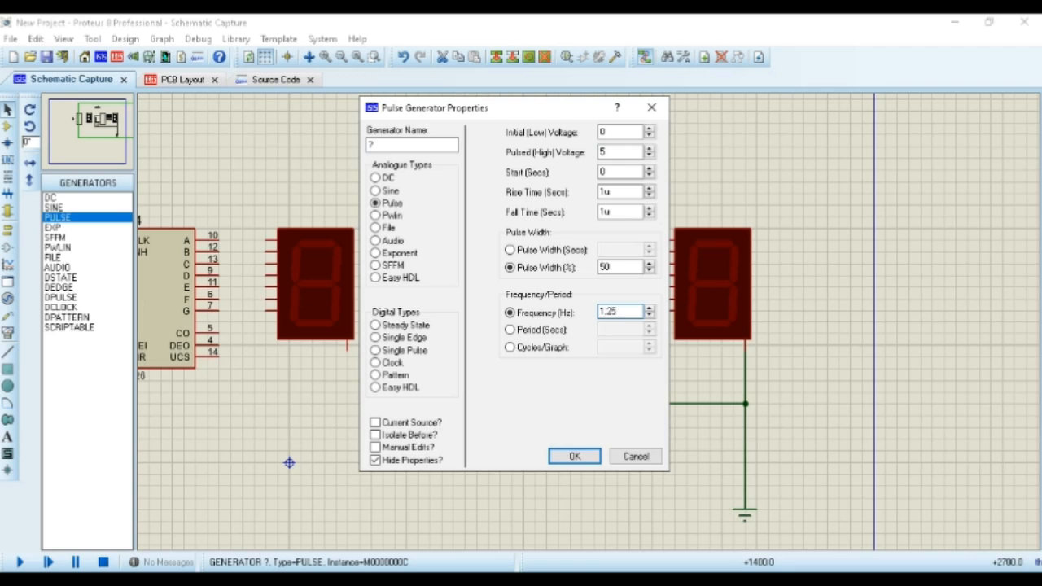
pyautogui.click(585, 457)
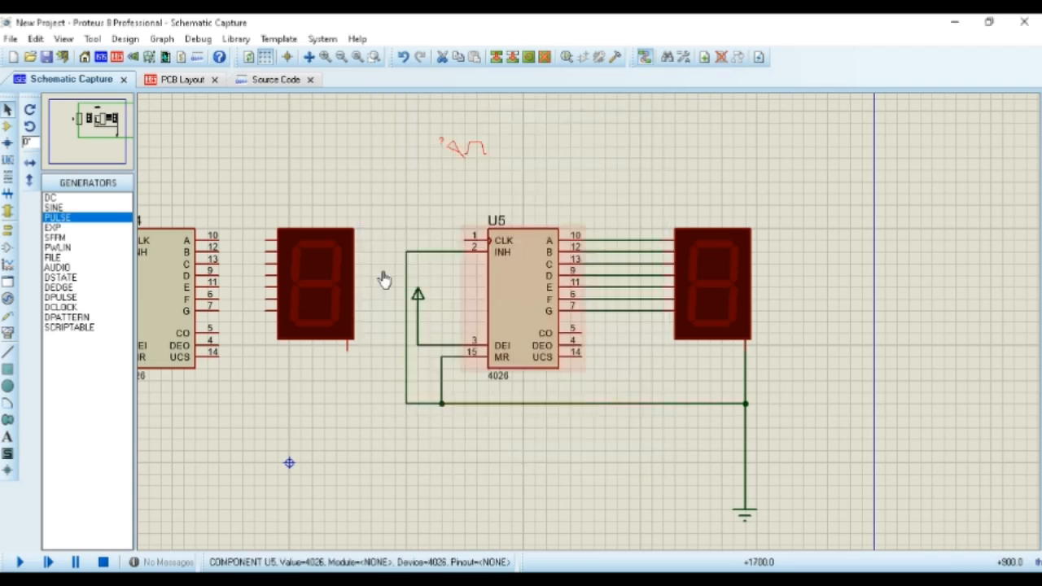
pyautogui.click(465, 236)
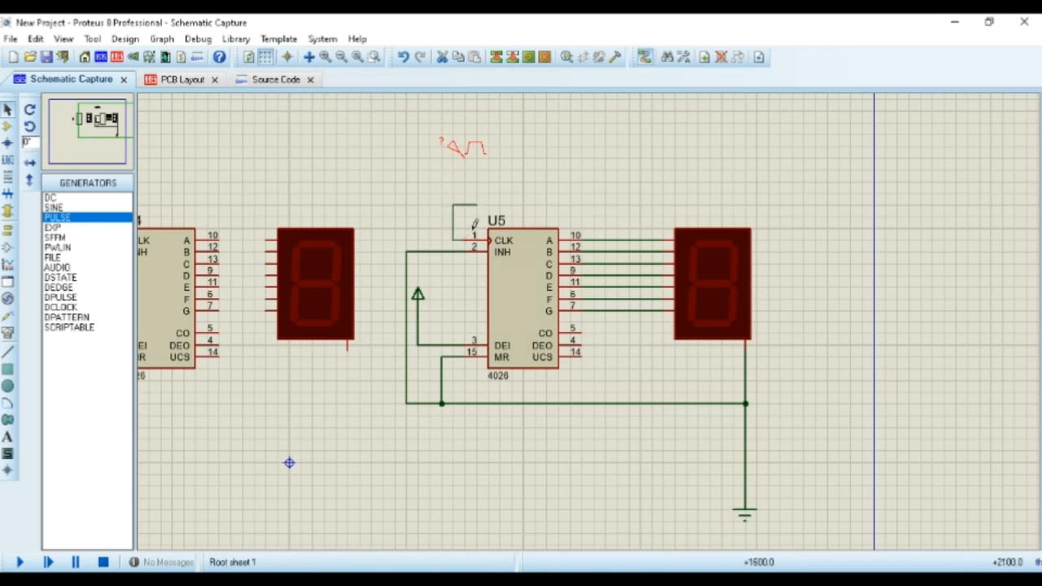
pyautogui.click(462, 158)
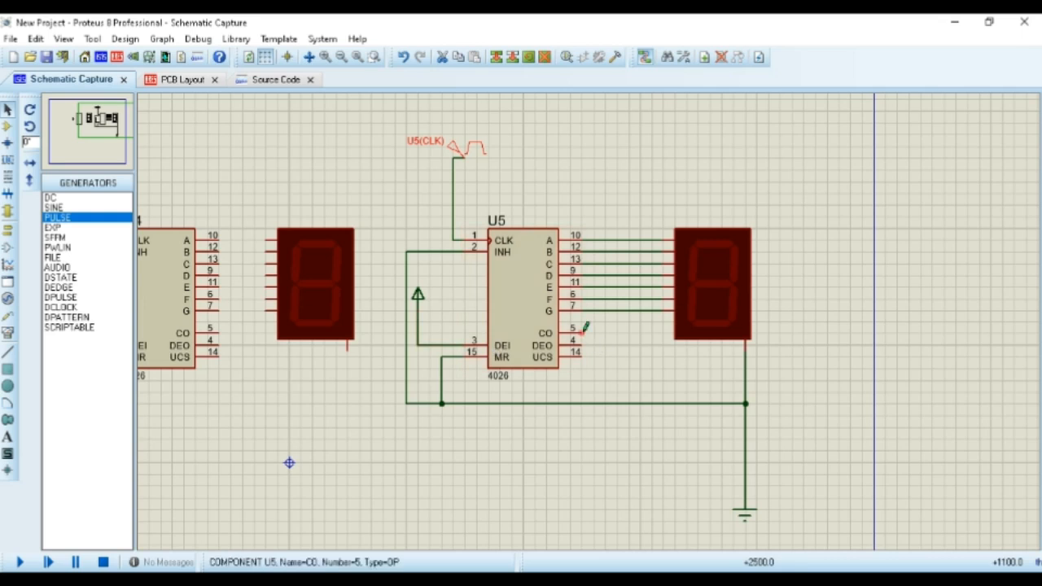
# Wire U4's outputs A through G to the seven matching segment pins of the left-hand display
pyautogui.middleClick(350, 366)
pyautogui.click(534, 391)
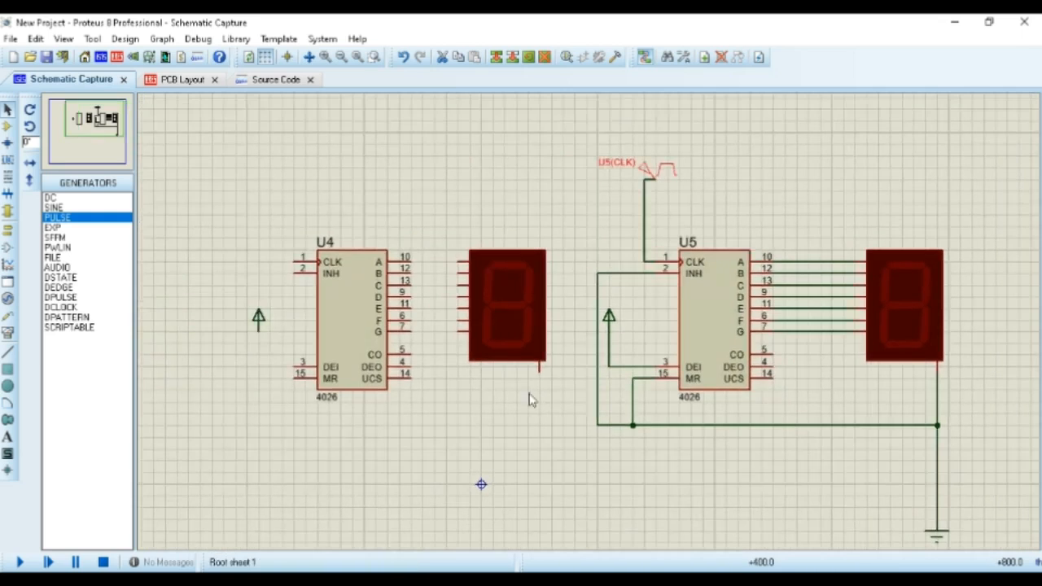
pyautogui.doubleClick(412, 258)
pyautogui.click(457, 274)
pyautogui.click(411, 285)
pyautogui.click(456, 286)
pyautogui.click(411, 297)
pyautogui.click(457, 297)
pyautogui.click(412, 309)
pyautogui.click(458, 308)
pyautogui.click(411, 320)
pyautogui.click(457, 320)
pyautogui.click(412, 331)
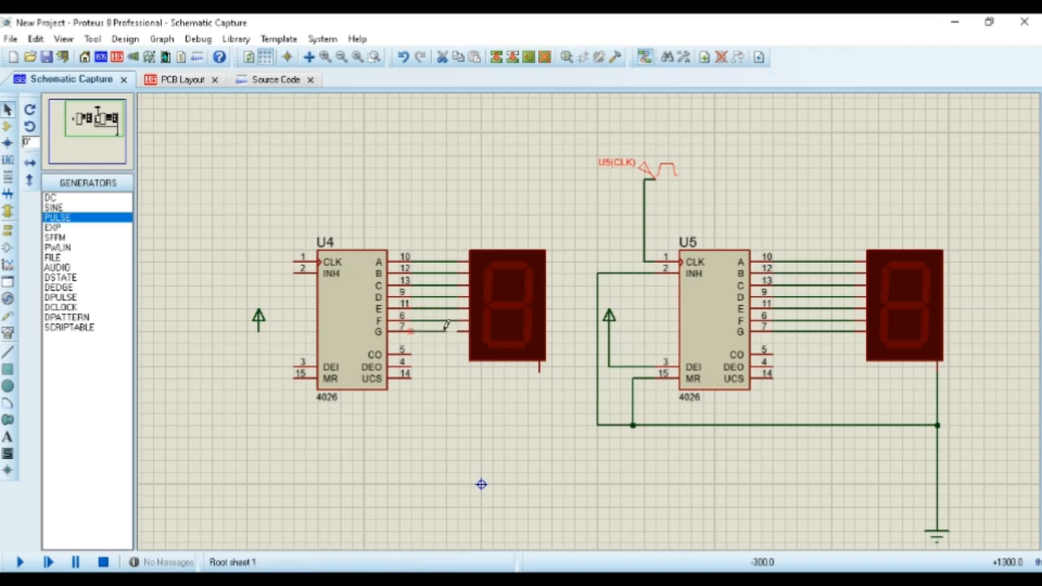
pyautogui.click(458, 331)
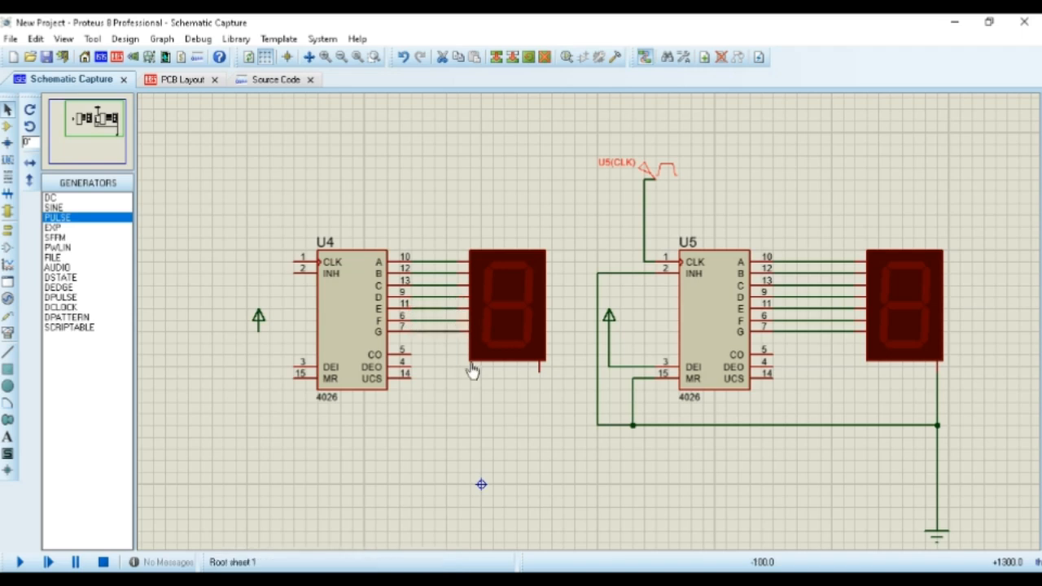
# Wire the left-hand display's common cathode to the ground wire and U5's CO output to U4's CLK pin
pyautogui.click(539, 372)
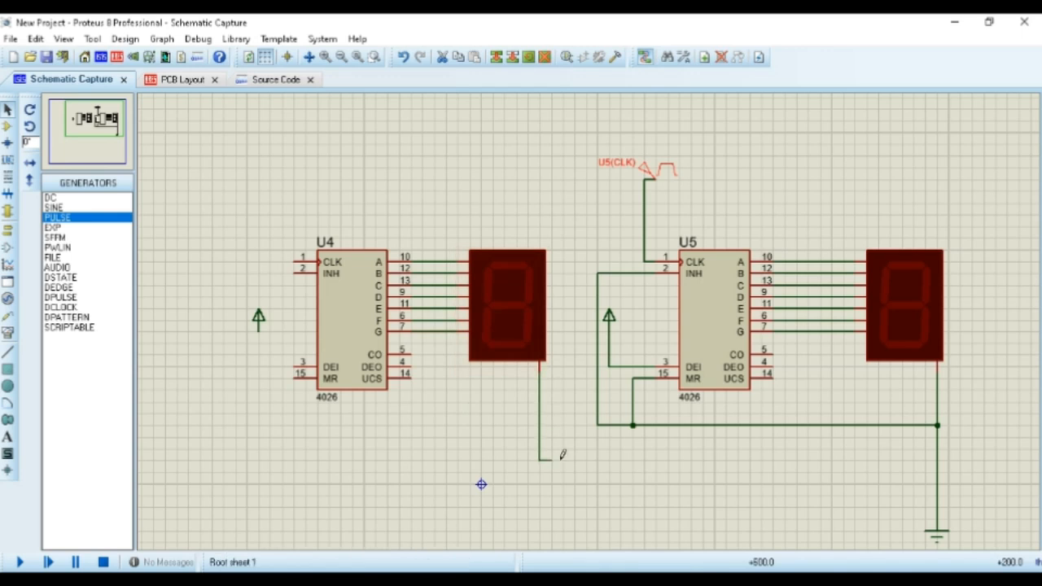
pyautogui.click(937, 459)
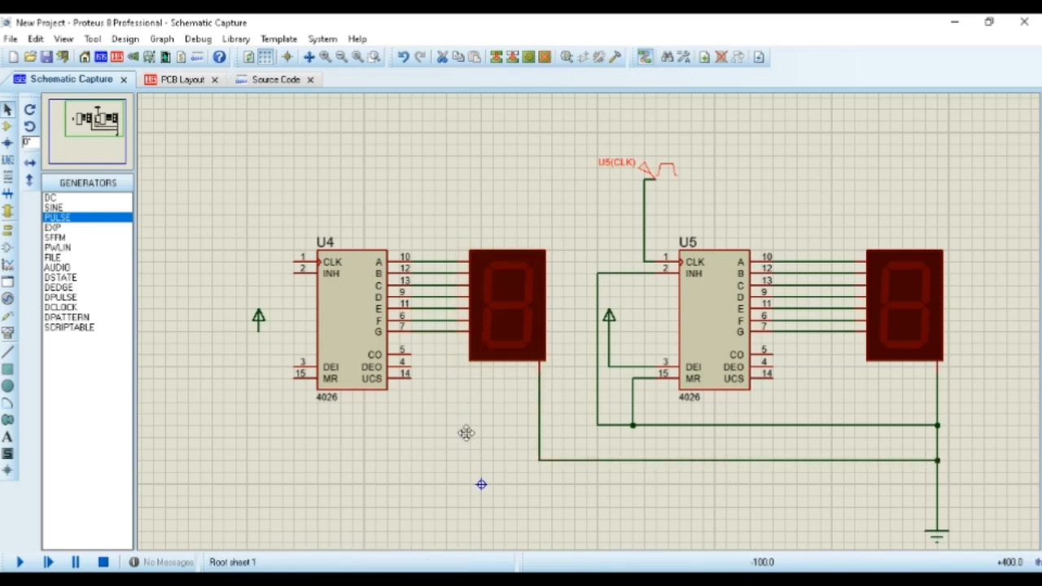
pyautogui.moveTo(465, 432); pyautogui.dragTo(517, 366)
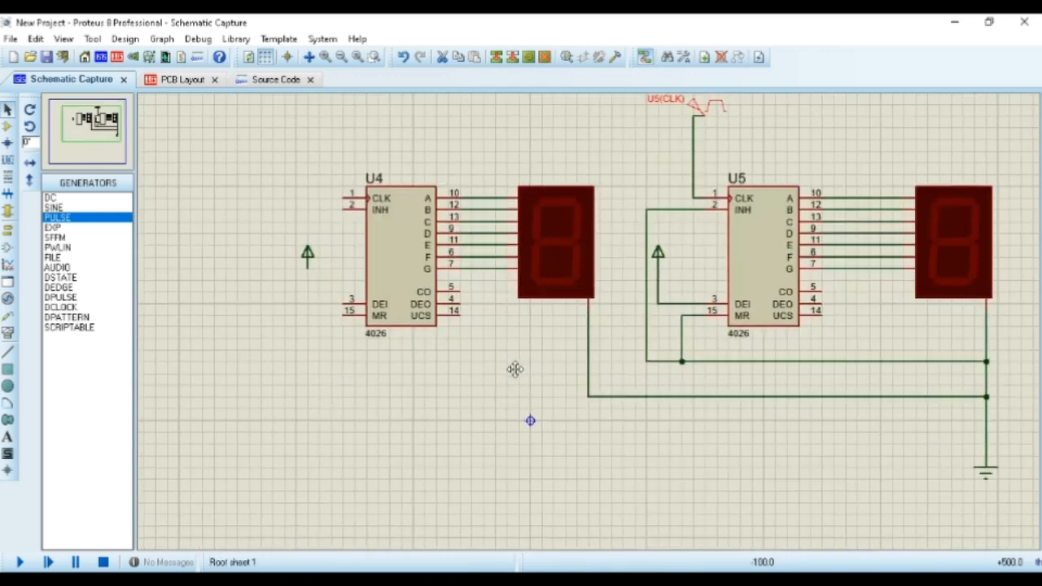
pyautogui.click(824, 286)
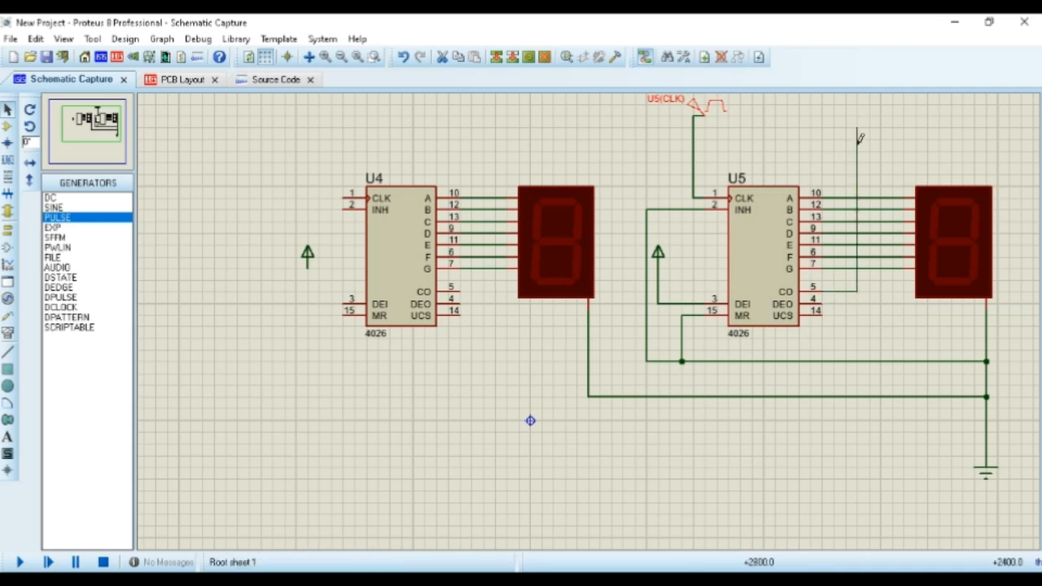
pyautogui.click(334, 196)
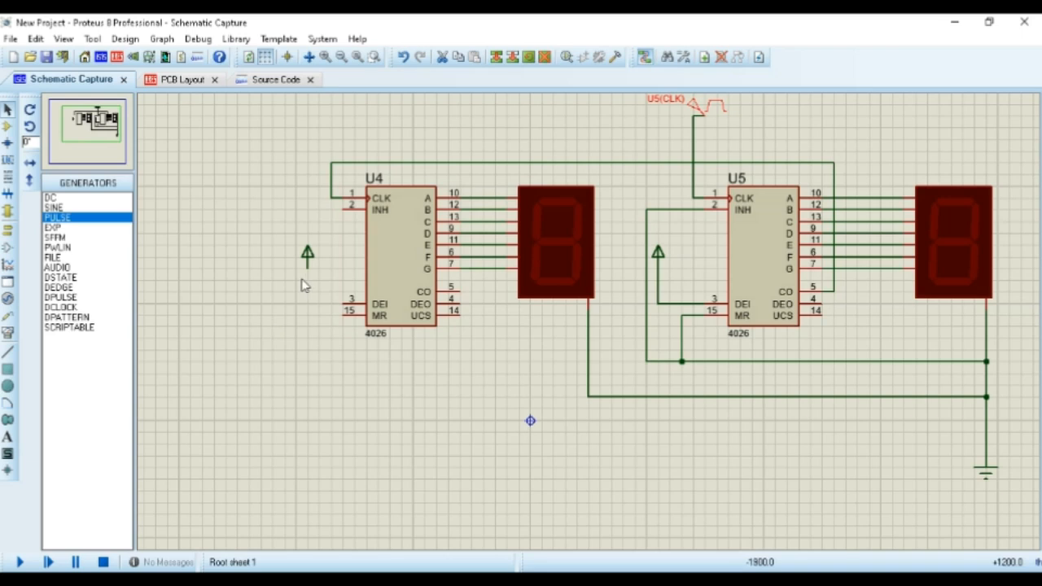
# Wire U4's DEI pin to its power terminal and its INH and MR pins to the ground wire
pyautogui.click(347, 299)
pyautogui.click(307, 277)
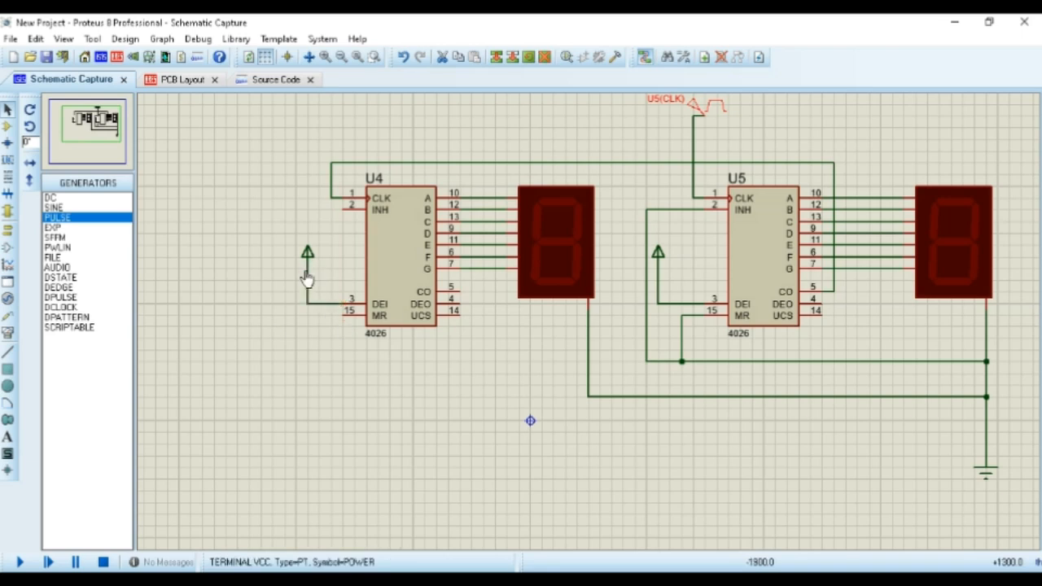
pyautogui.click(345, 205)
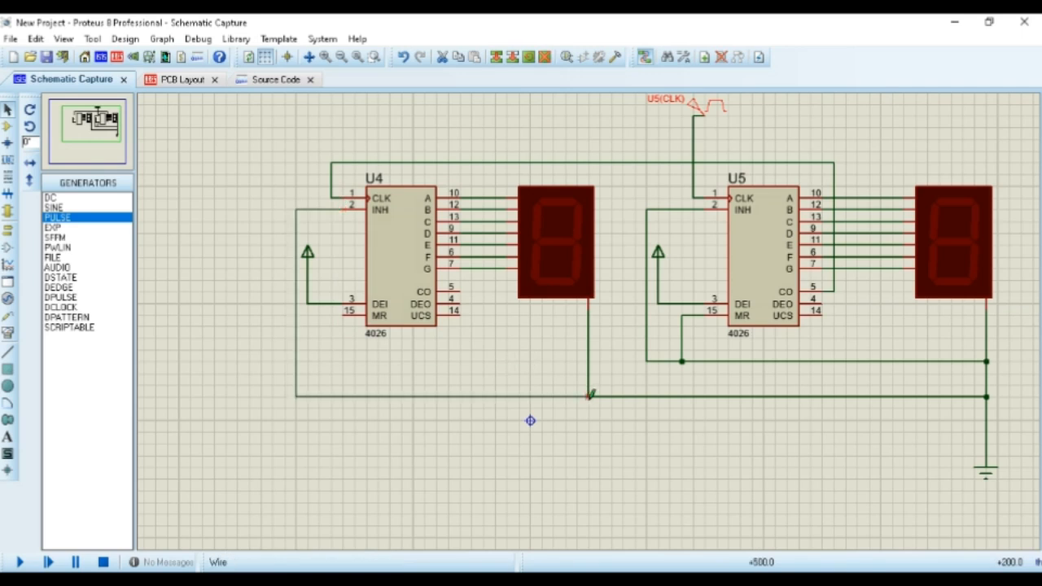
pyautogui.click(987, 407)
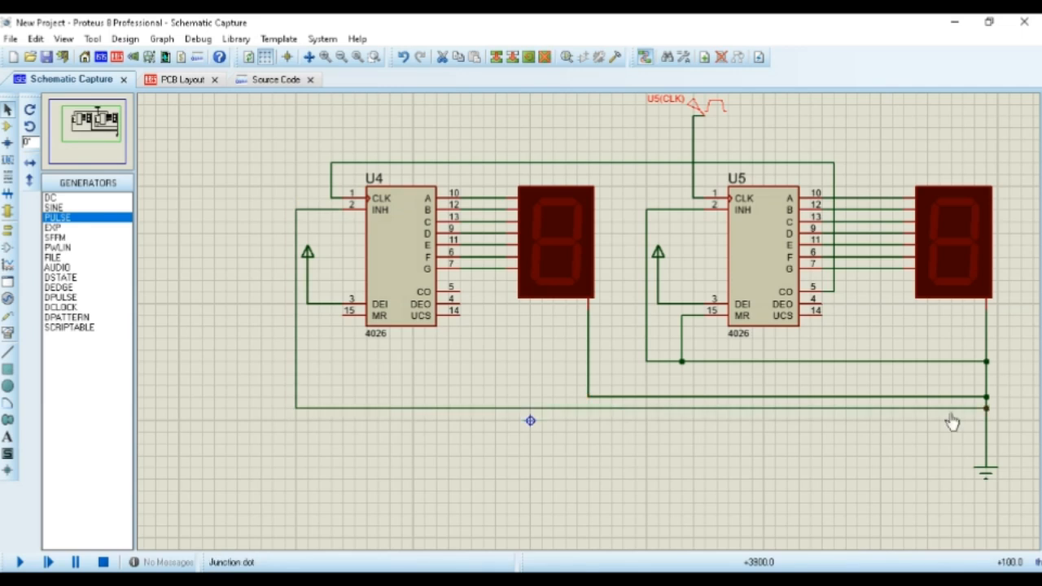
pyautogui.click(342, 319)
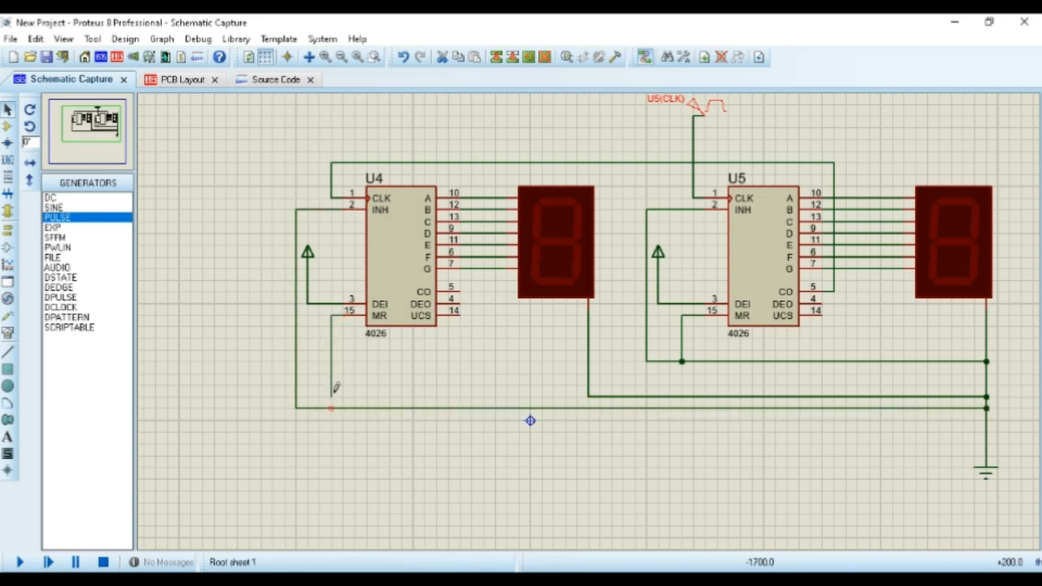
pyautogui.click(332, 408)
pyautogui.scroll(-2, 511, 348)
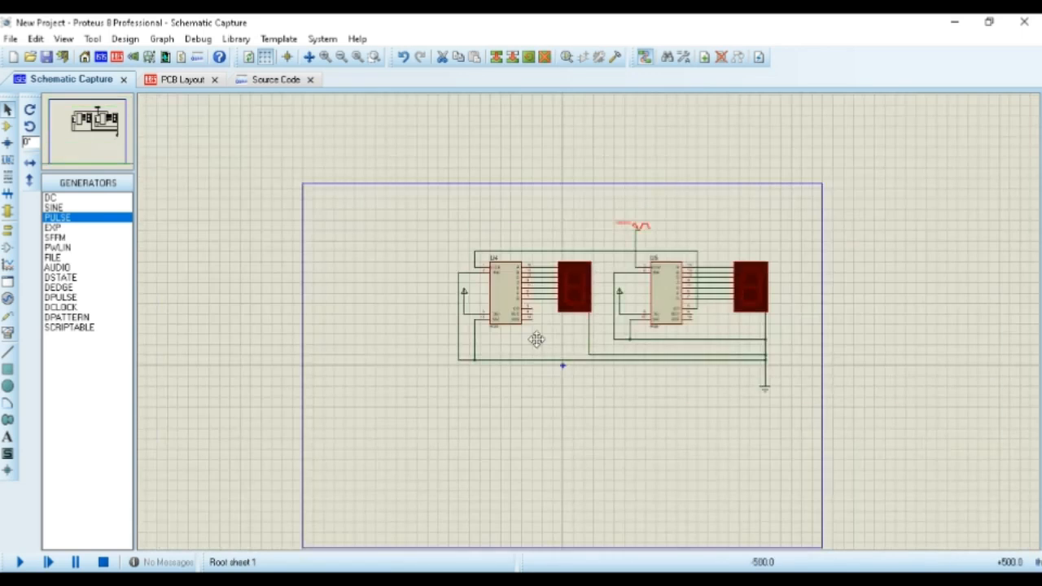
pyautogui.scroll(1, 434, 347)
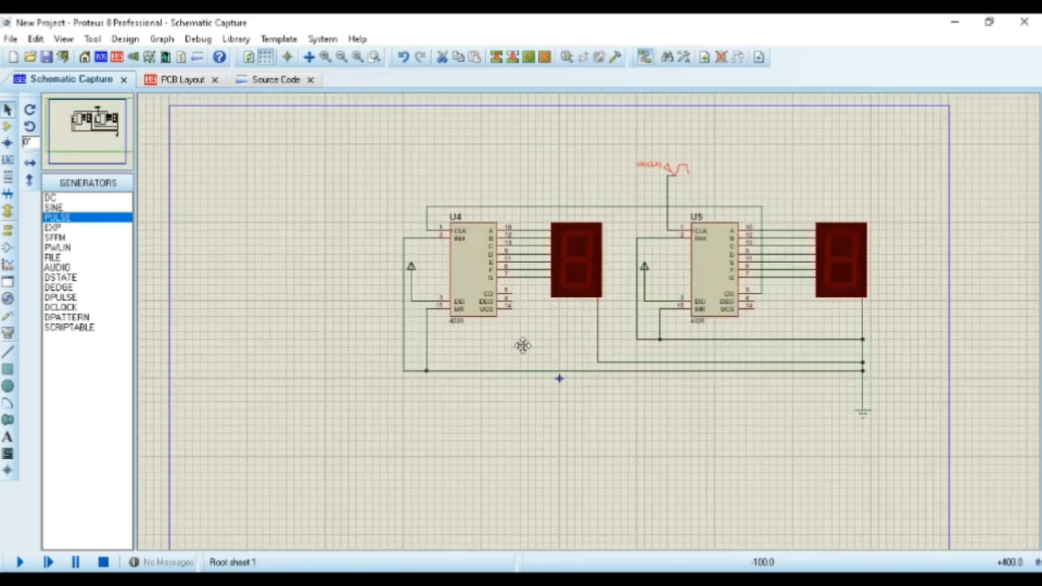
pyautogui.middleClick(530, 330)
pyautogui.click(460, 328)
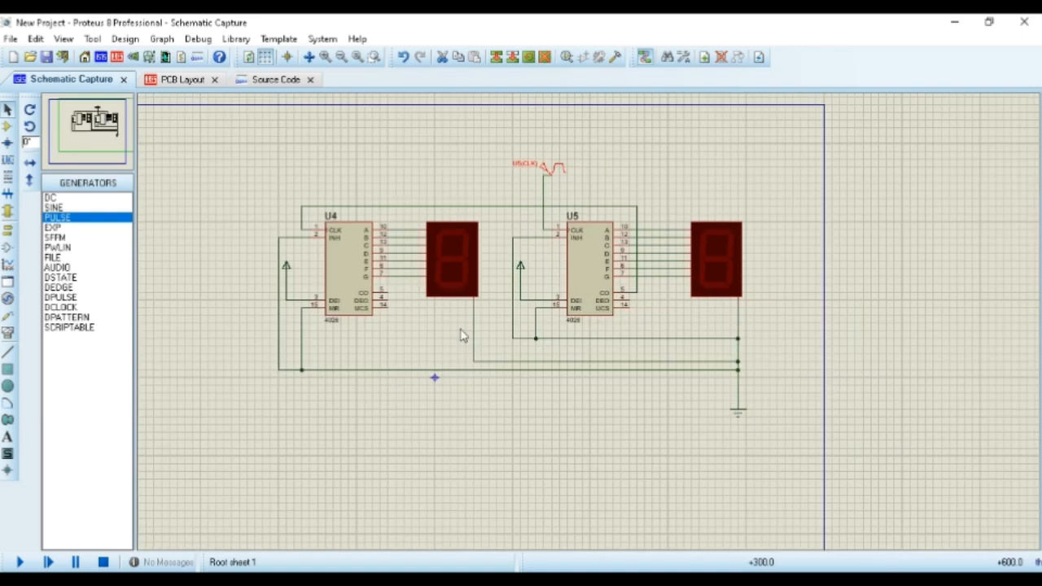
pyautogui.middleClick(461, 330)
pyautogui.scroll(1, 588, 322)
pyautogui.scroll(-1, 588, 322)
pyautogui.middleClick(588, 322)
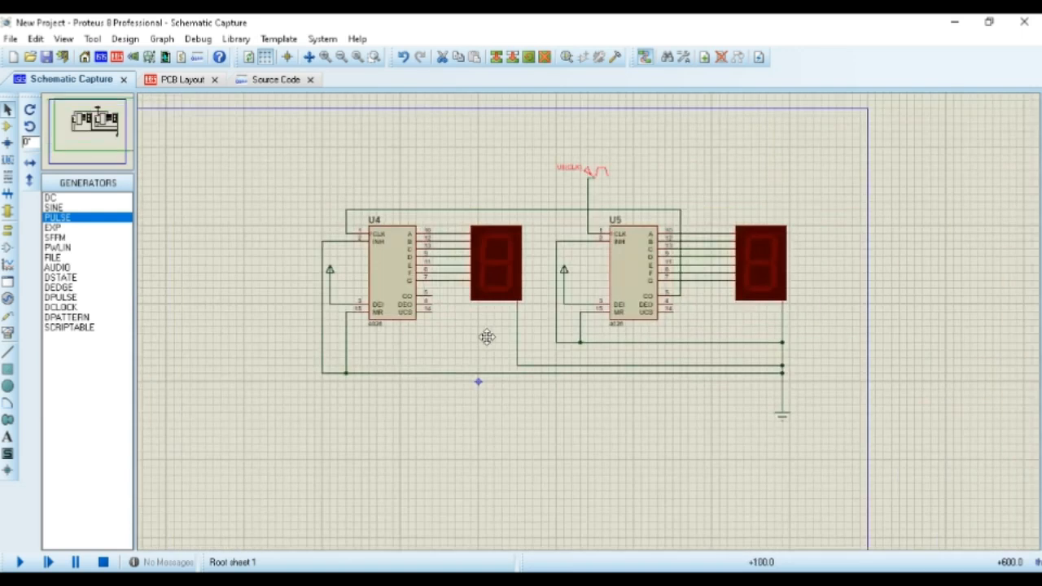
pyautogui.click(487, 338)
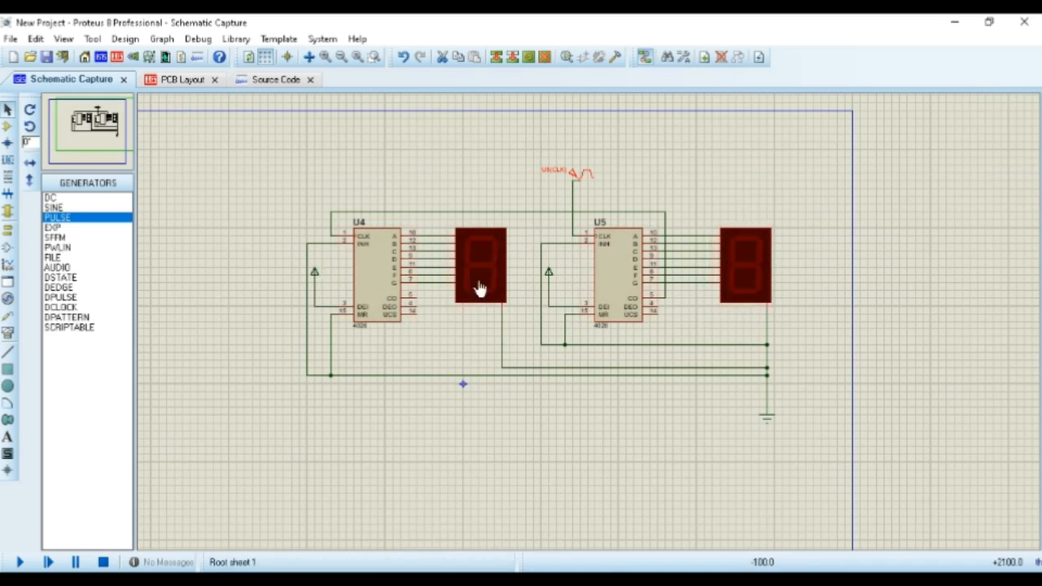
pyautogui.middleClick(234, 271)
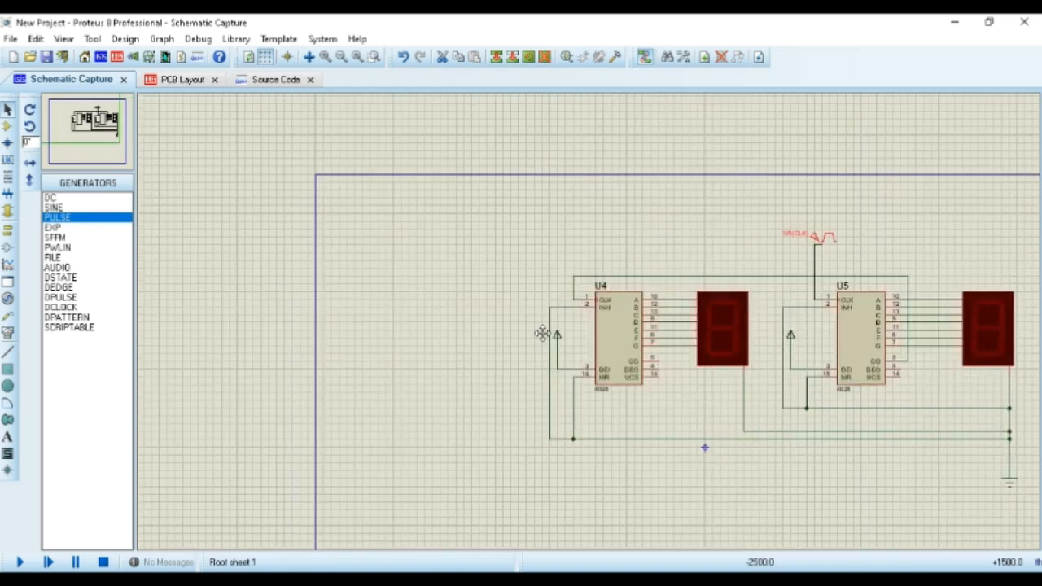
pyautogui.click(556, 333)
pyautogui.middleClick(752, 381)
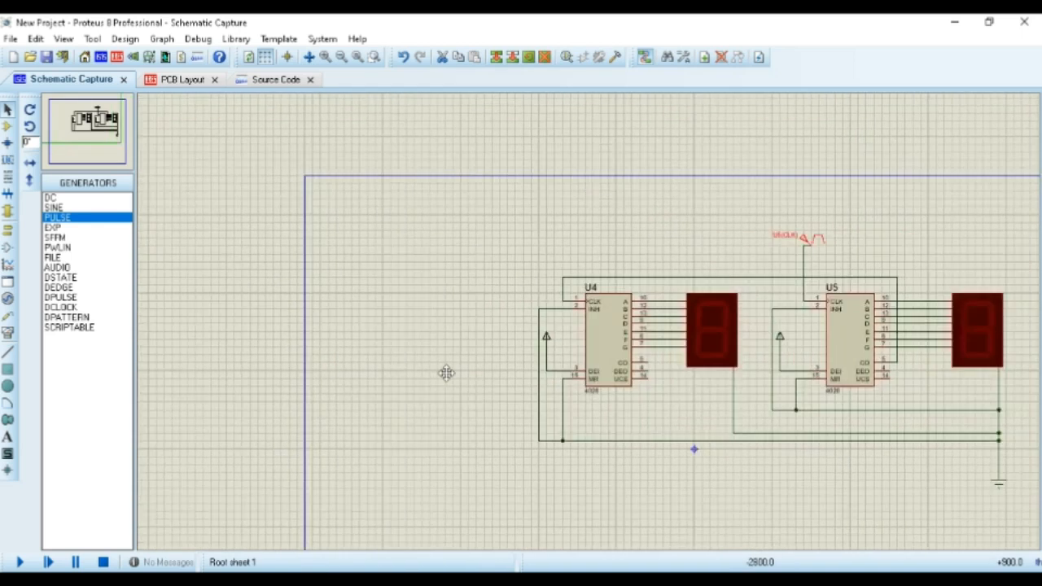
pyautogui.click(422, 364)
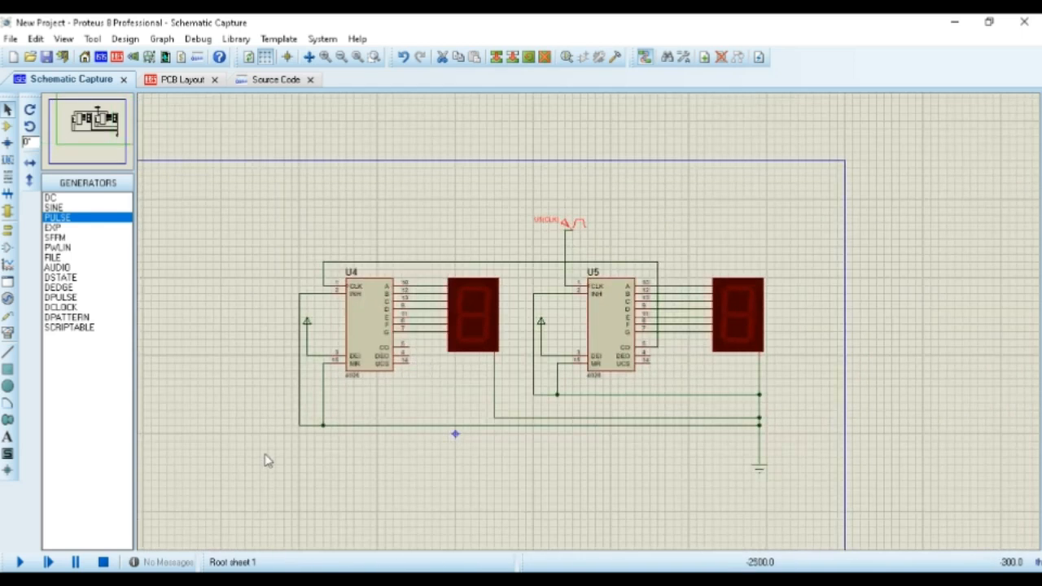
# Run the simulation to watch both displays count, and stop it once the left-hand digit has advanced
pyautogui.click(18, 563)
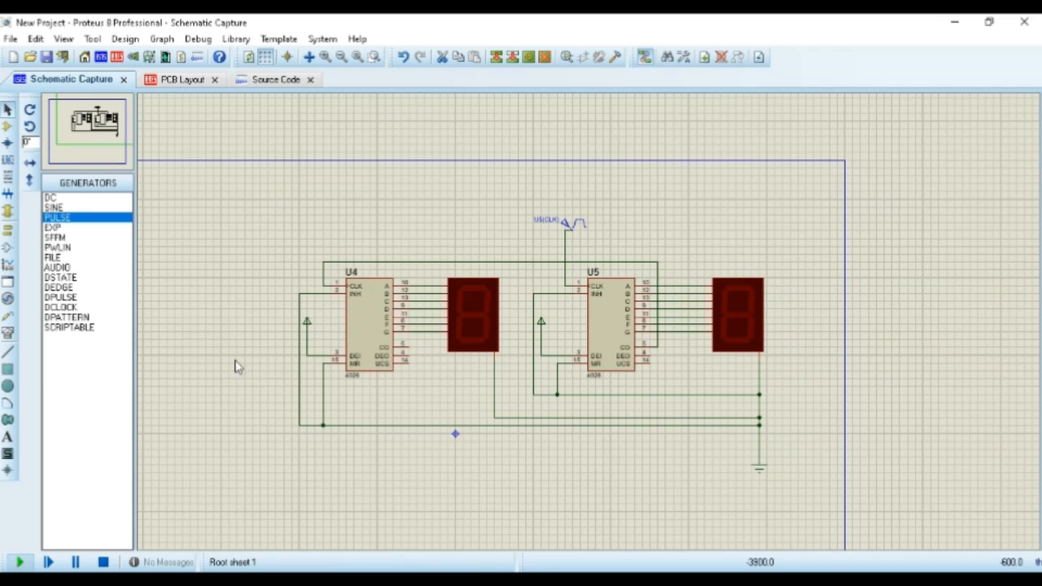
pyautogui.middleClick(657, 491)
pyautogui.click(588, 452)
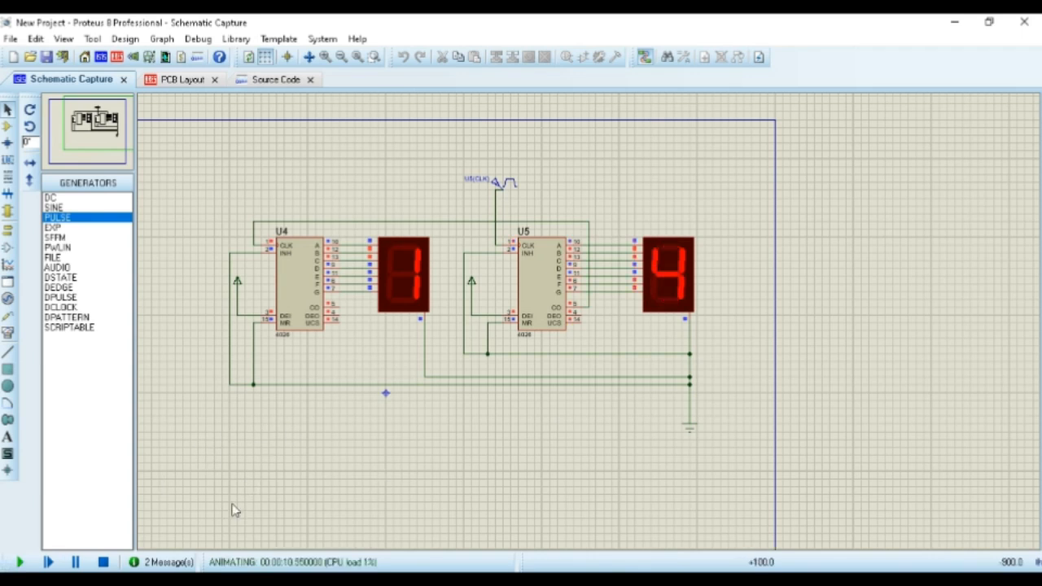
pyautogui.click(104, 562)
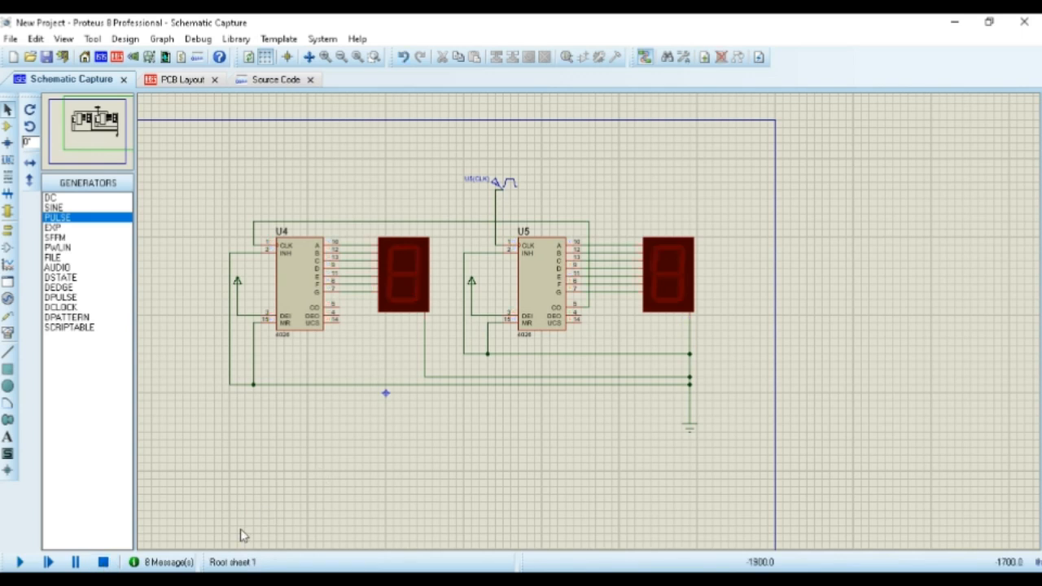